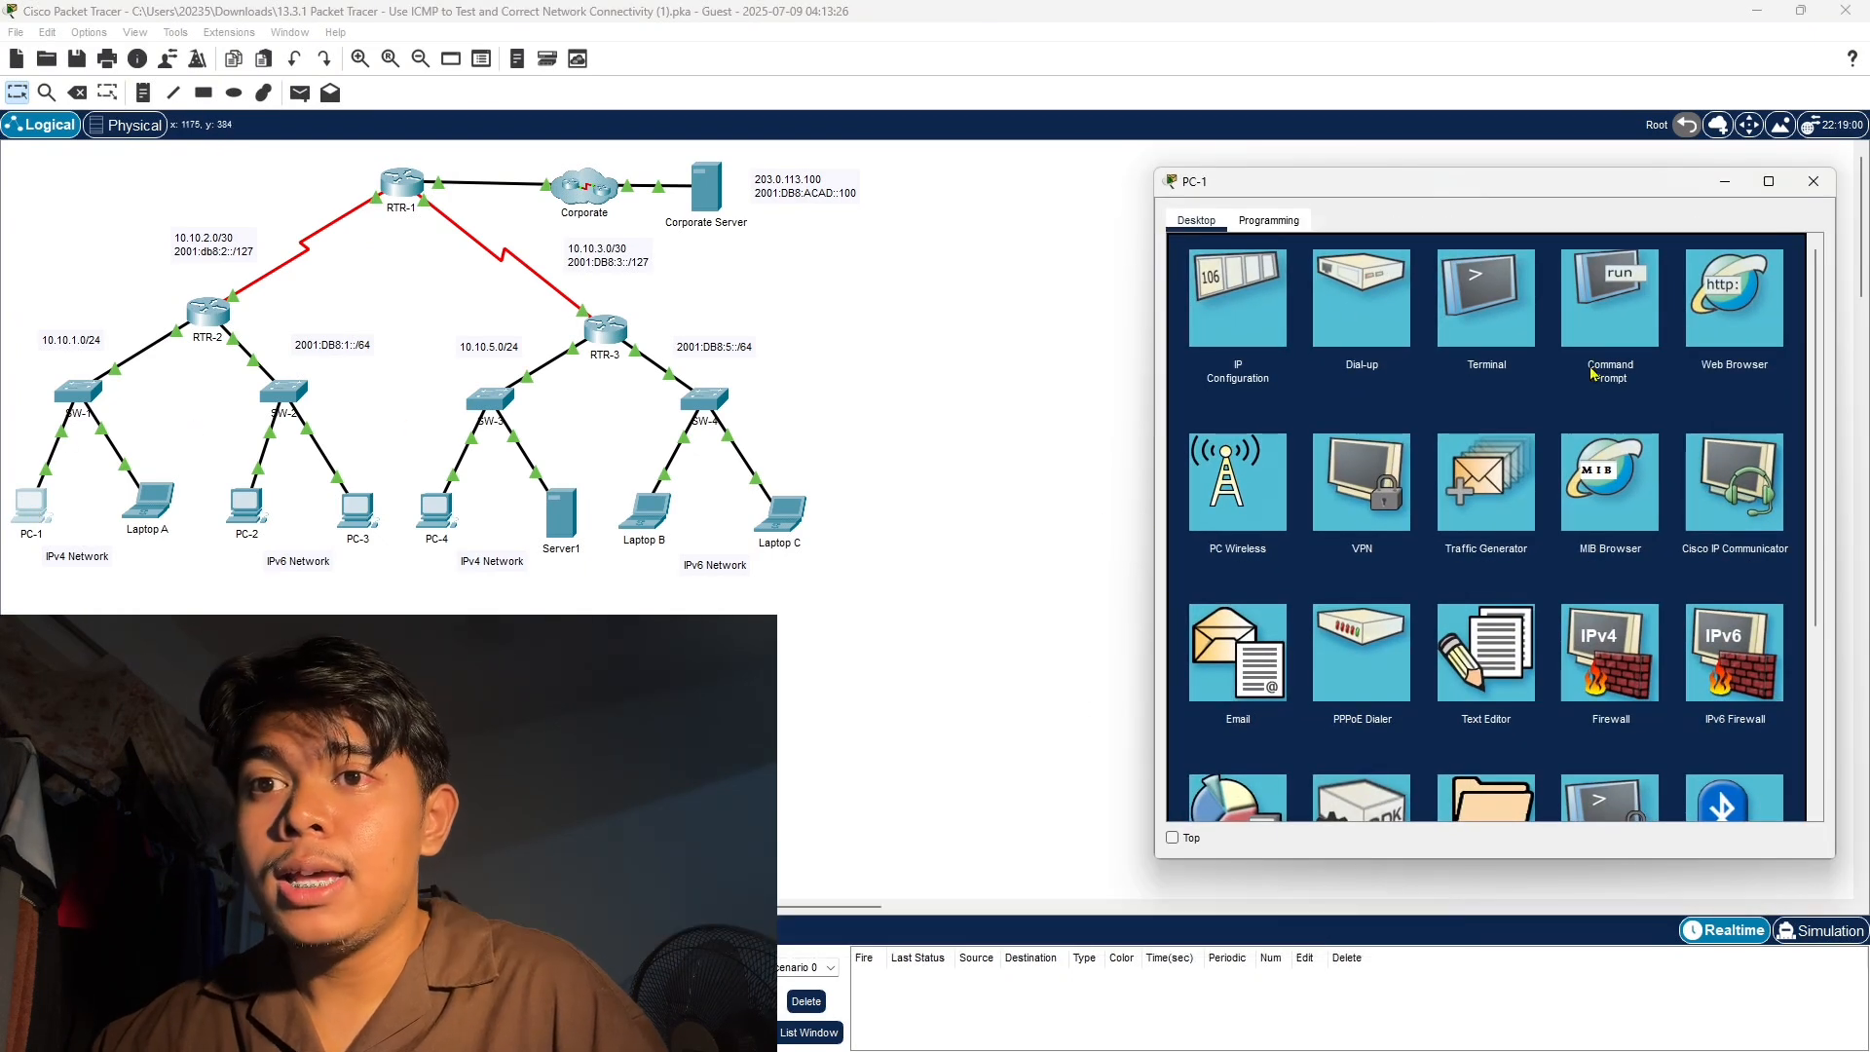
Open PC-1's command prompt and review its earlier output
click(1609, 297)
scroll(1234, 362, up, 7)
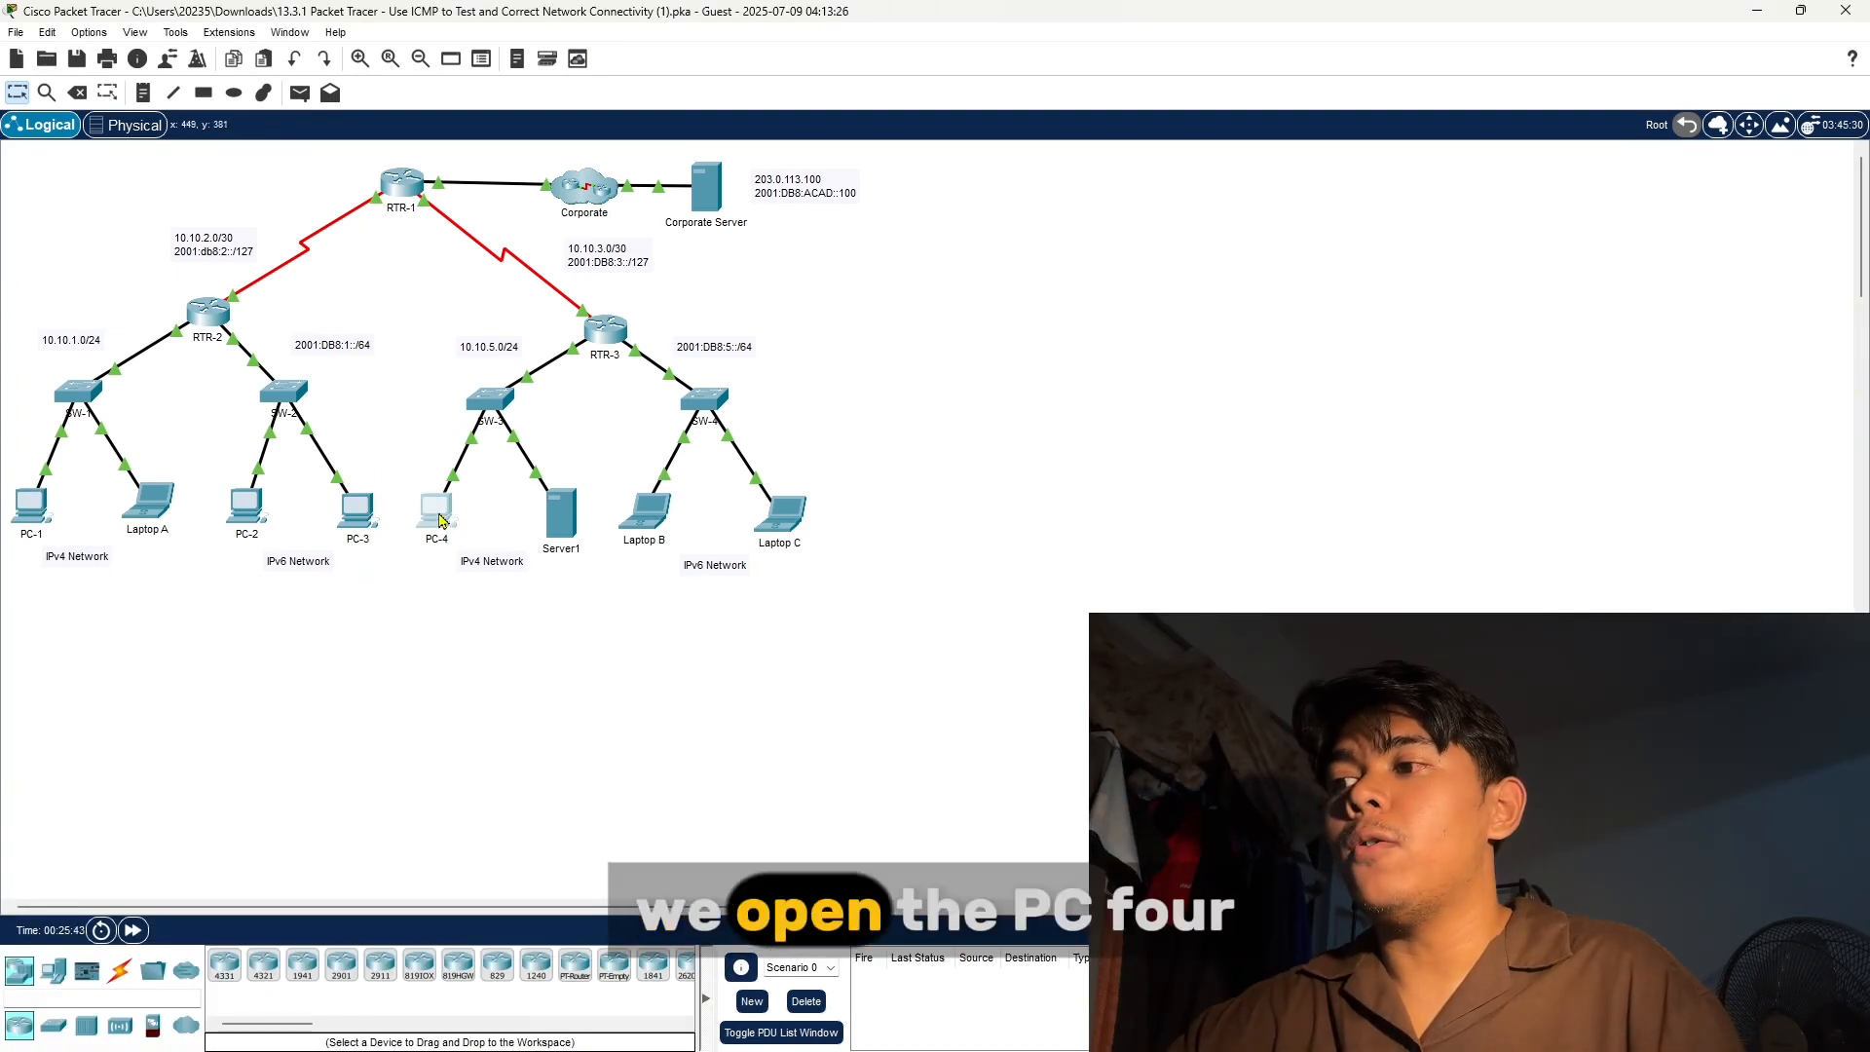
Check PC-4's IP configuration against the activity's addressing table and set its IPv4 default gateway to 10.10.5.1
click(441, 516)
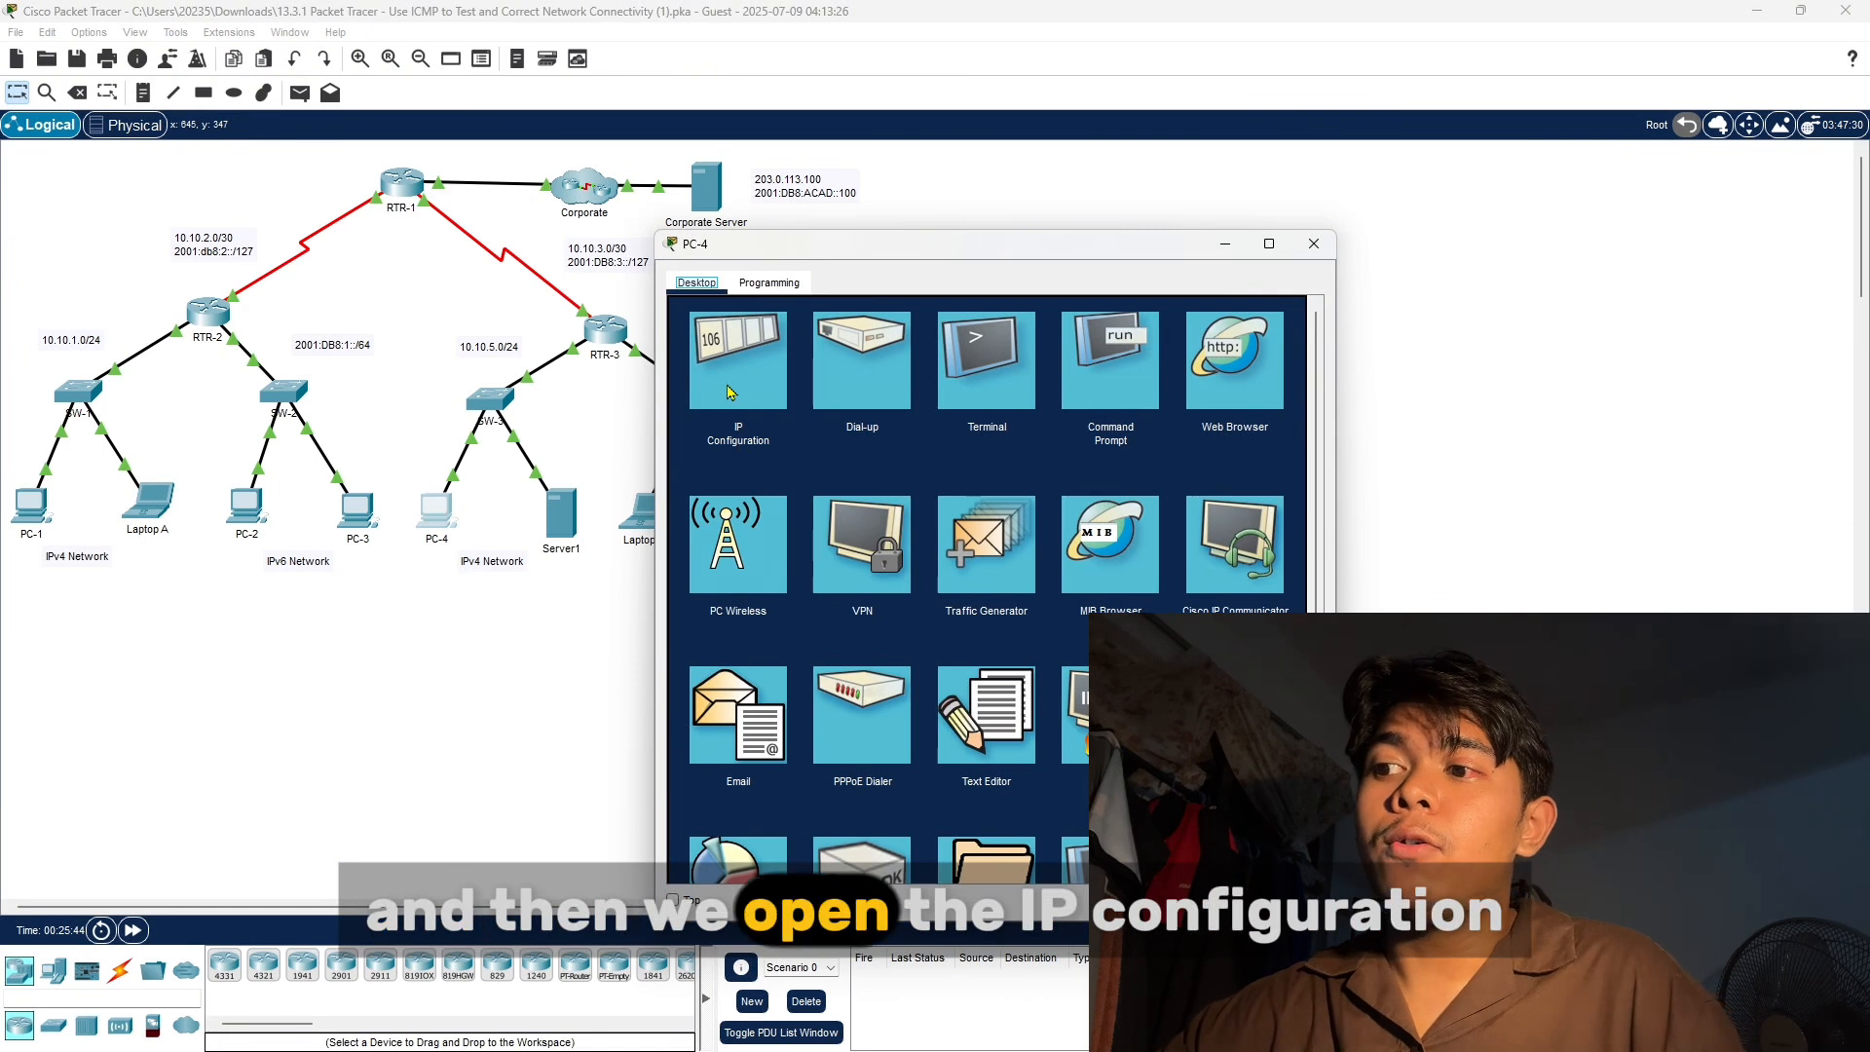
click(740, 443)
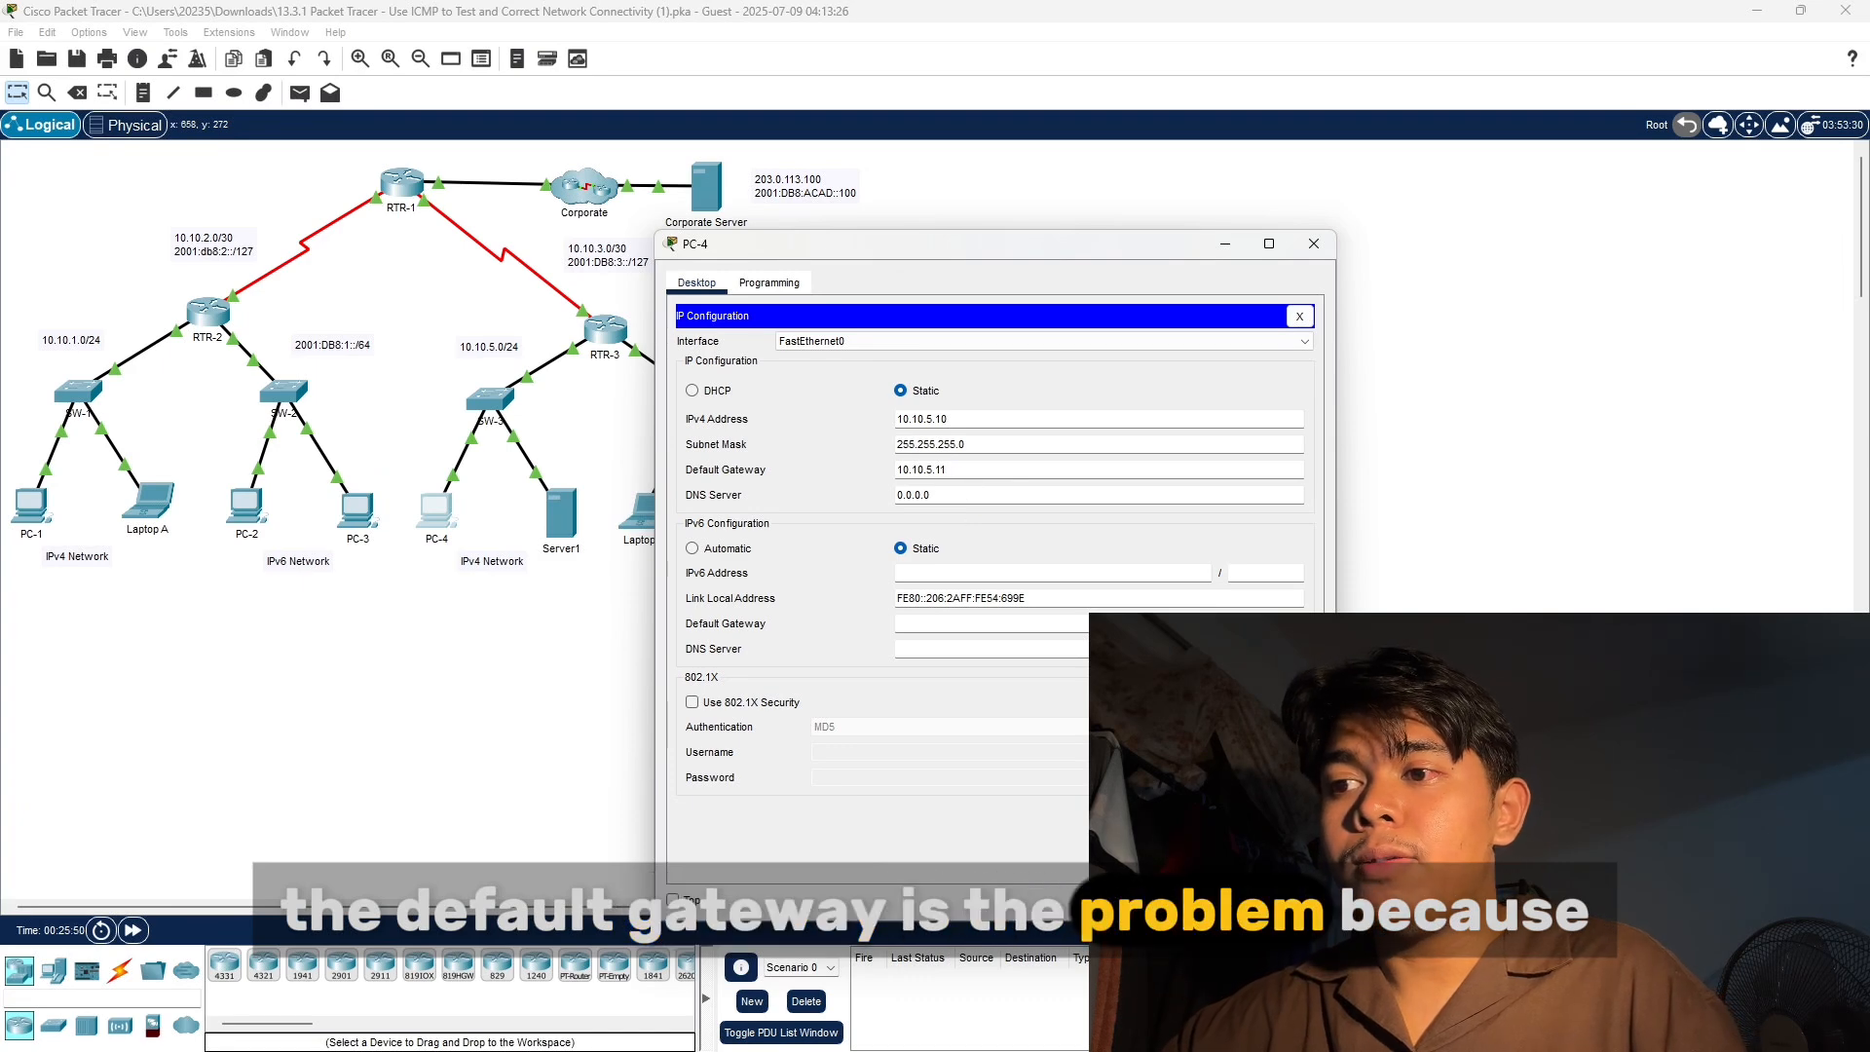
mouse_move(1138, 1029)
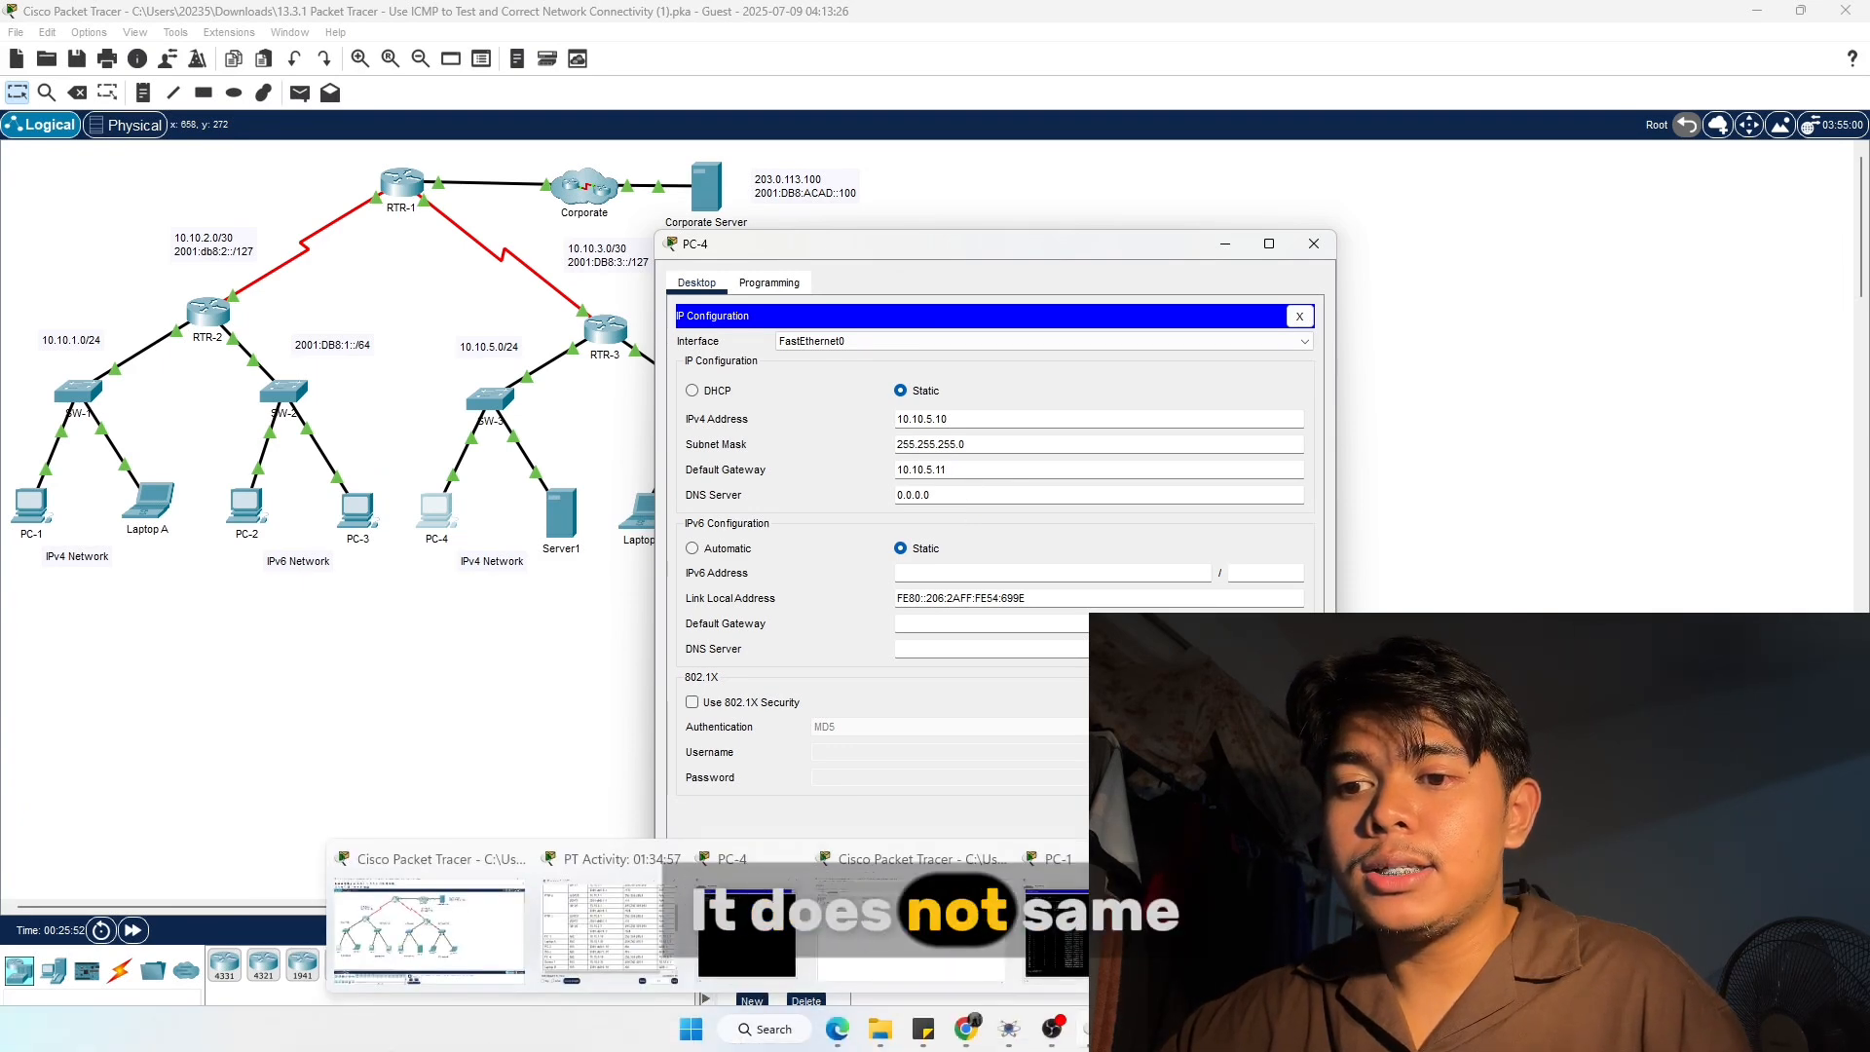
click(609, 930)
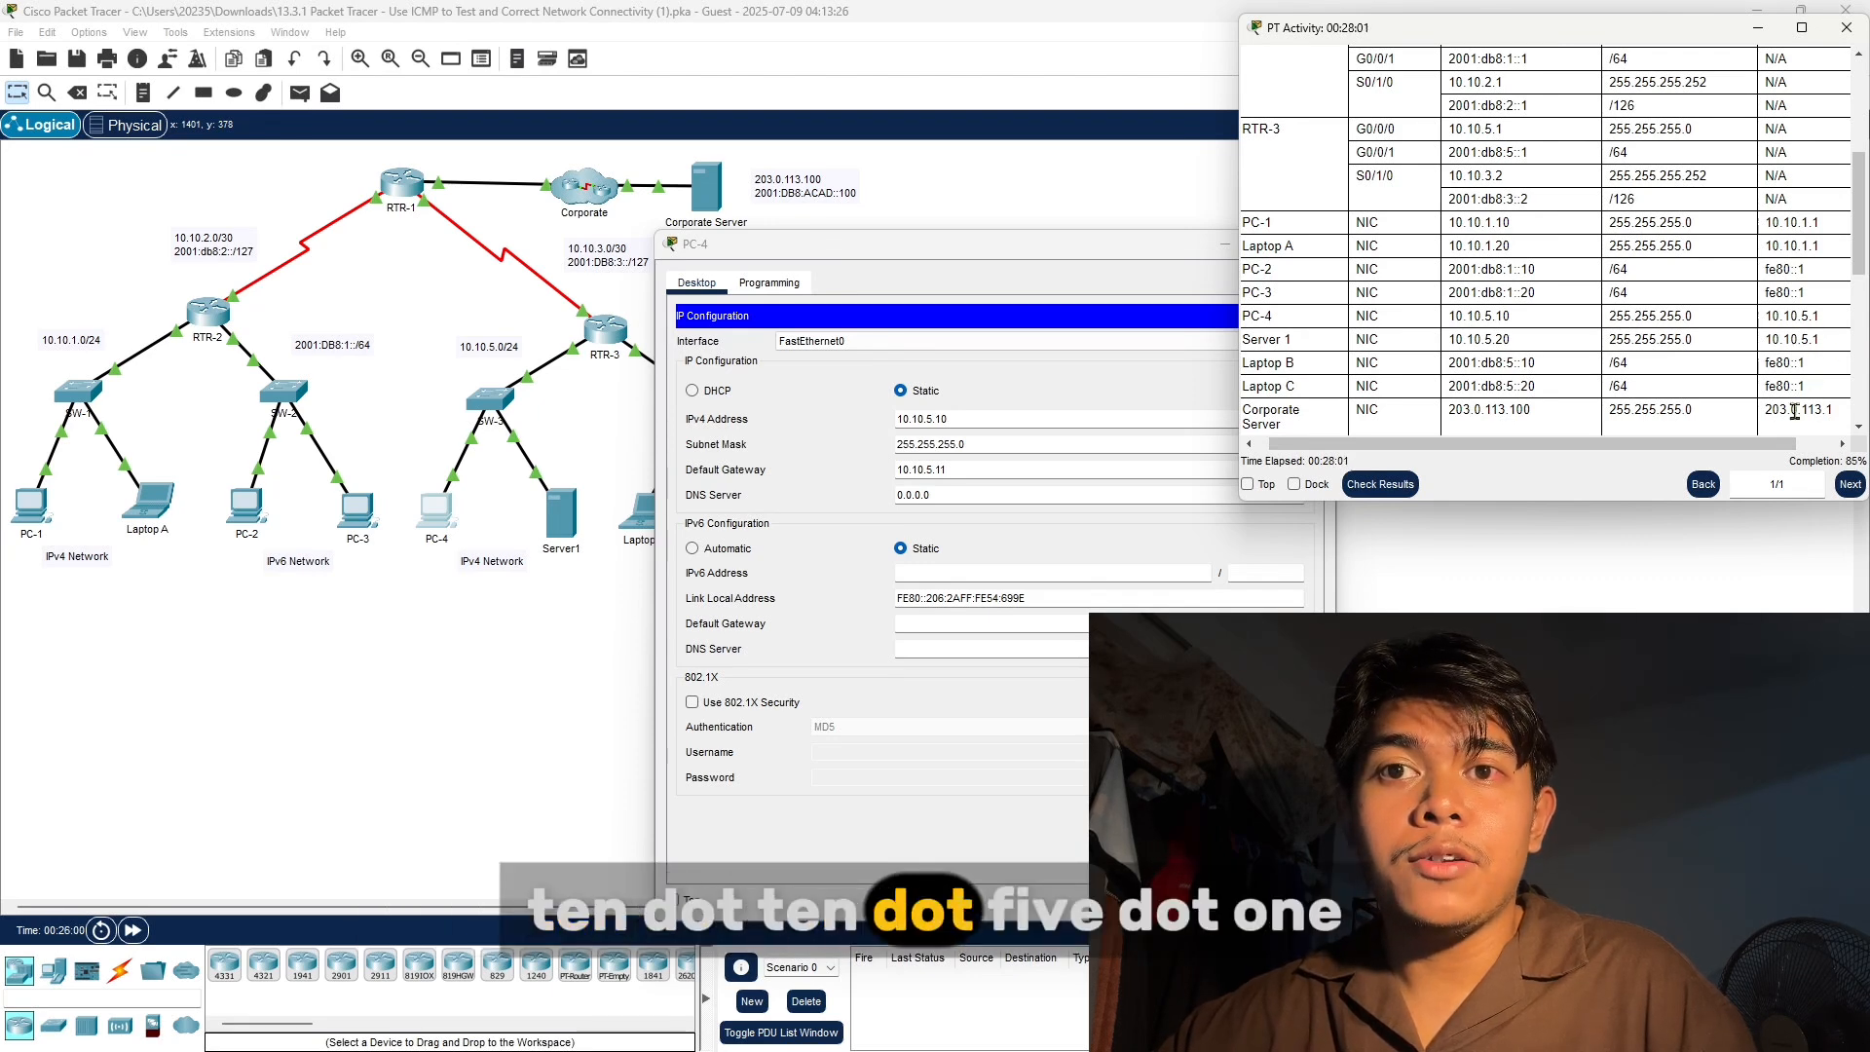
click(1843, 27)
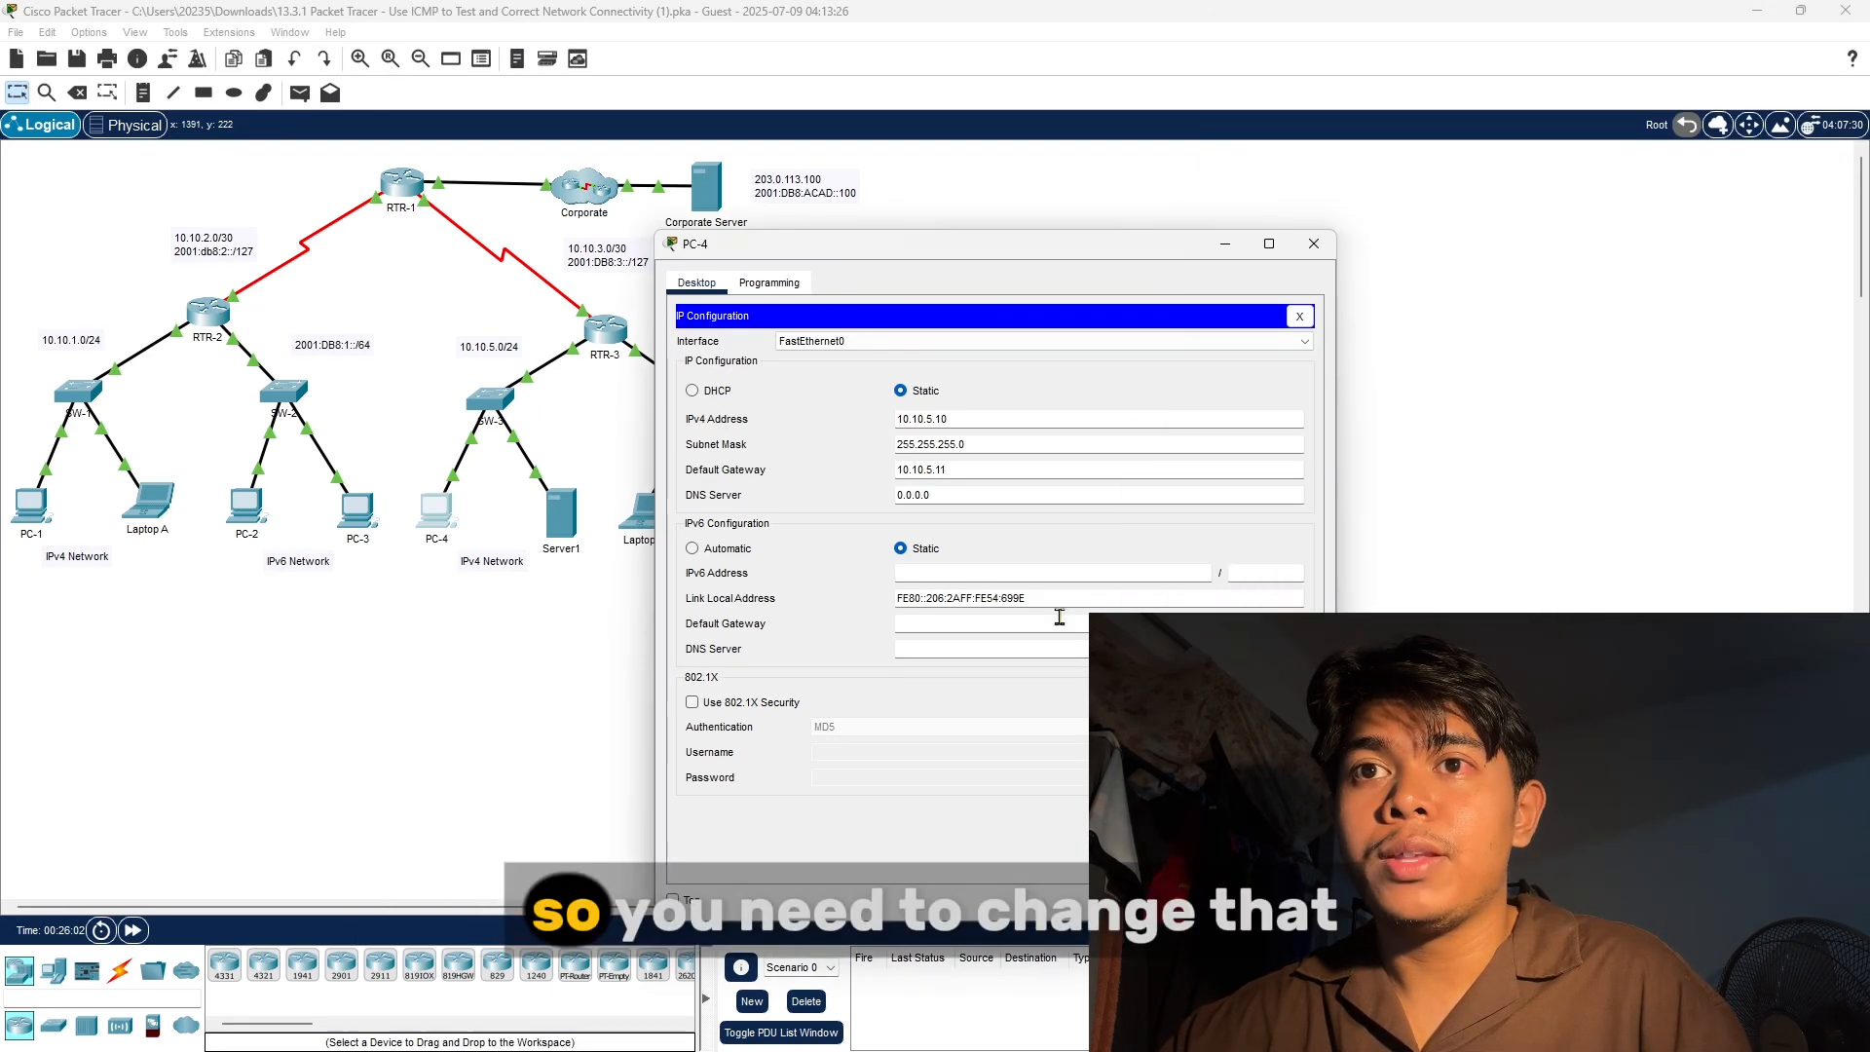
click(985, 470)
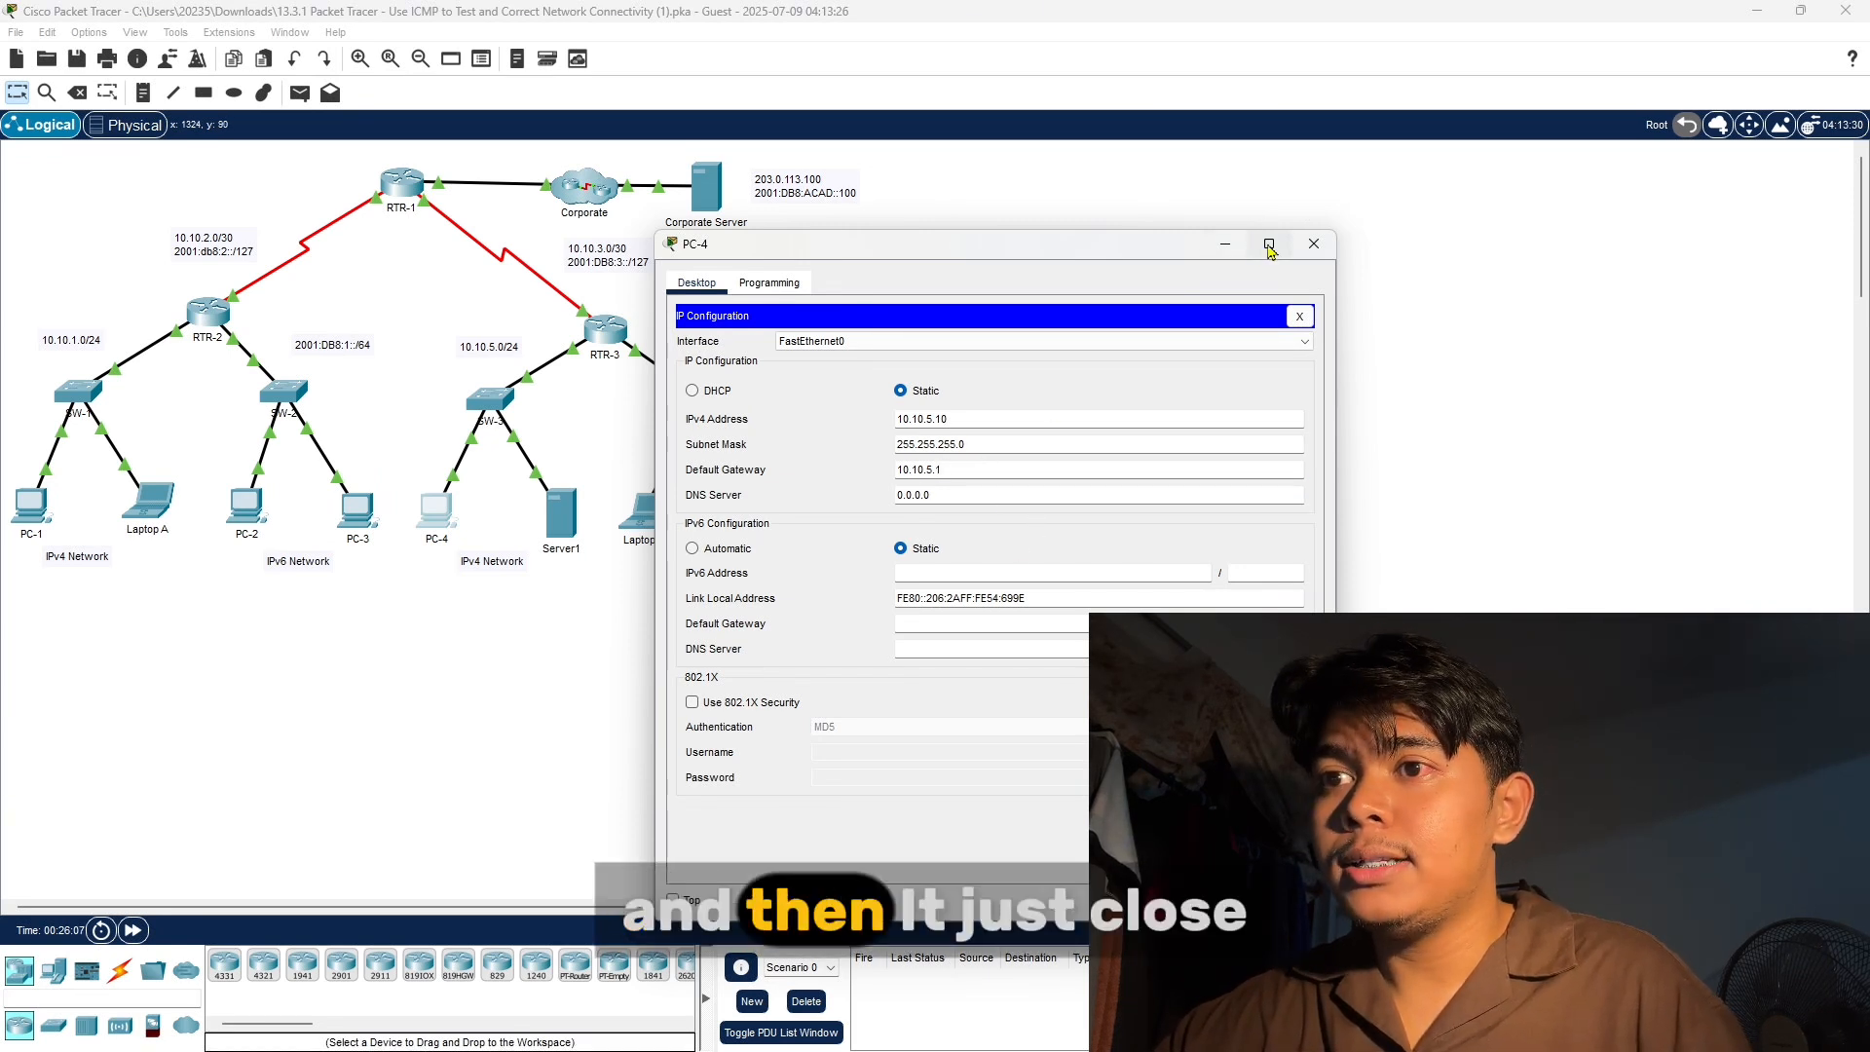
click(1313, 243)
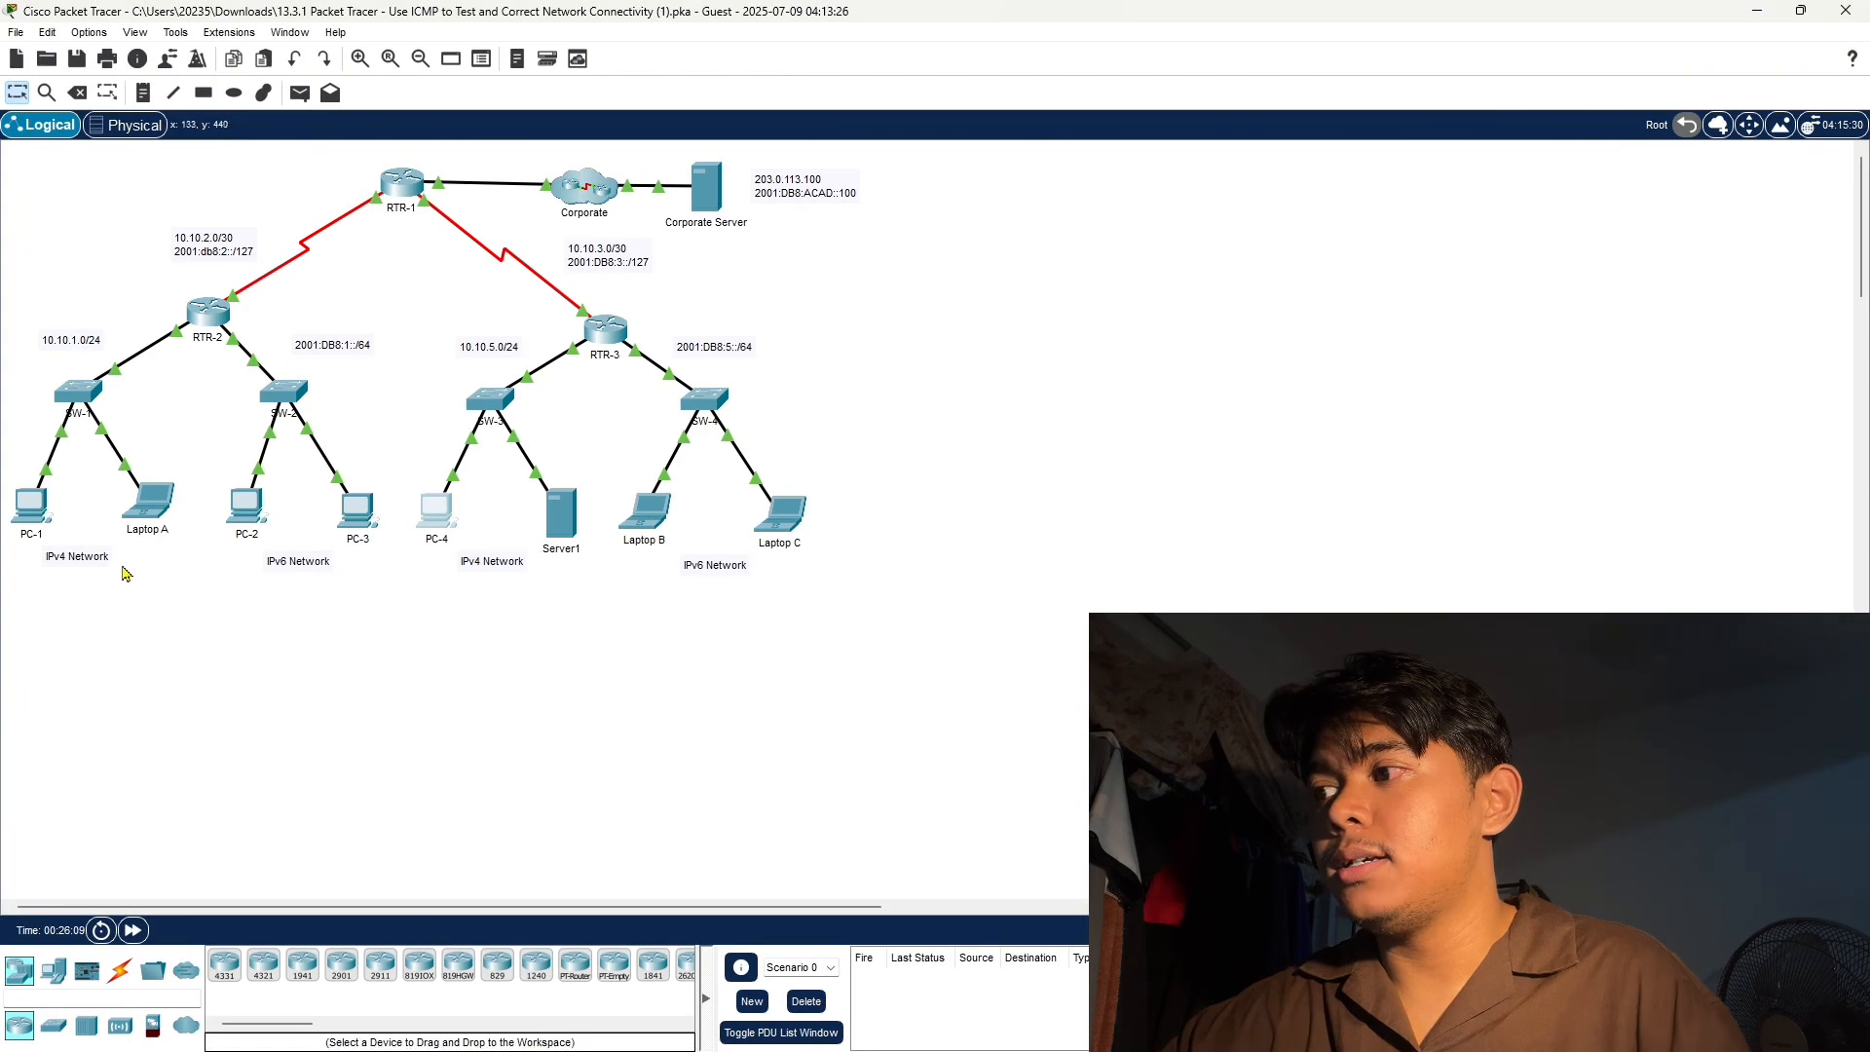
Open the command prompt on PC-1 to retest the connection to PC-4 at 10.10.5.10
click(39, 530)
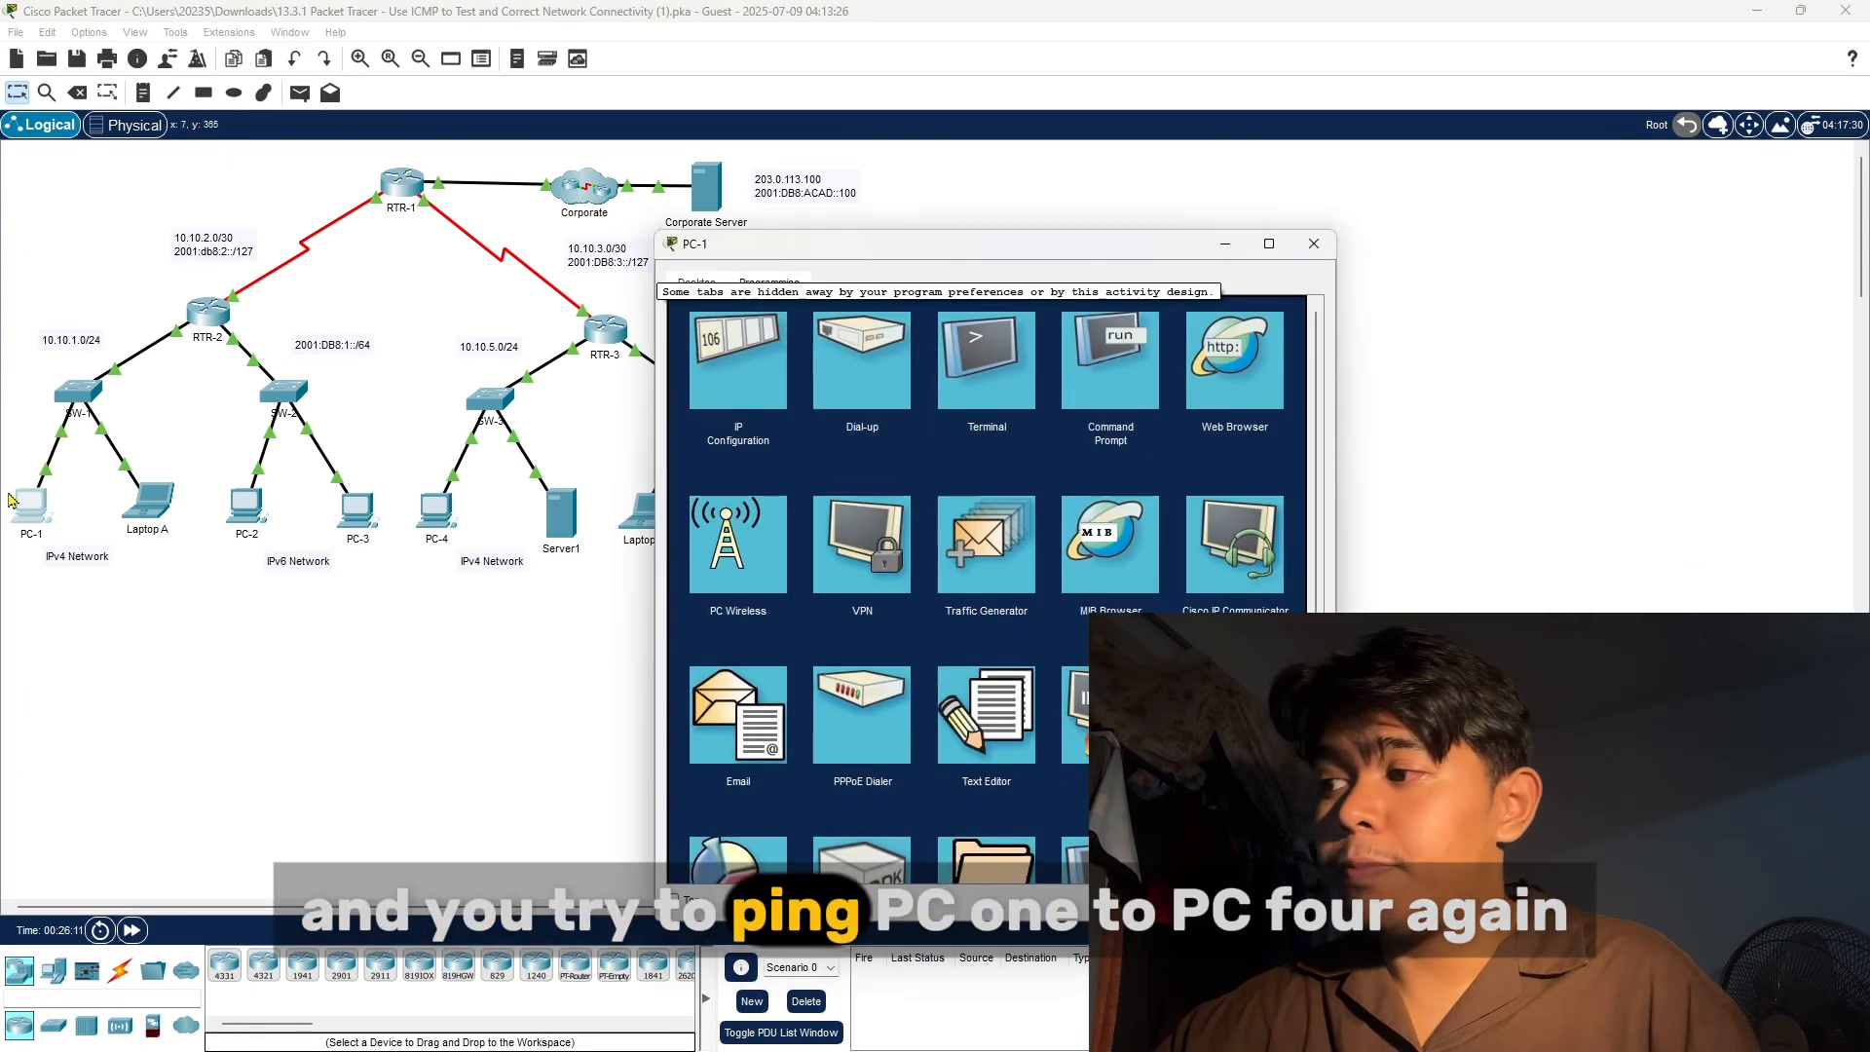
click(1109, 390)
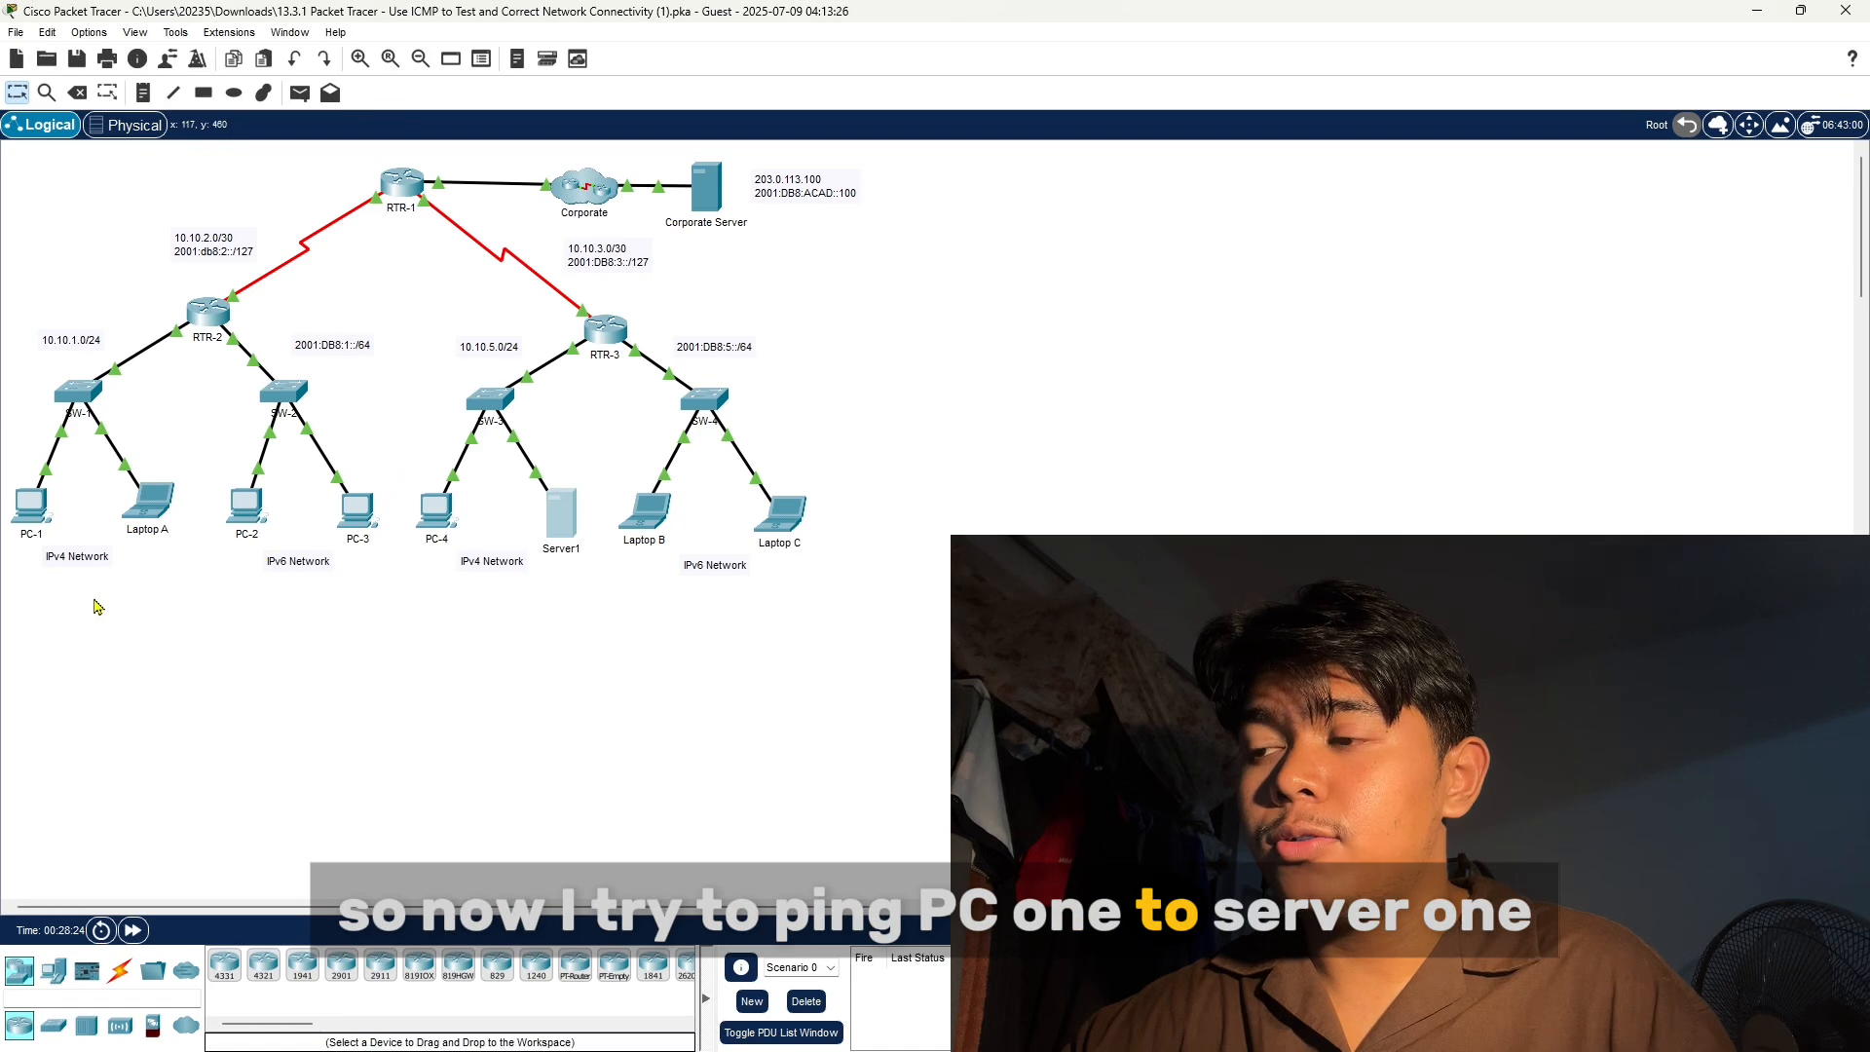
Review PC-1's ping results for PC-4 at 10.10.5.10 and Server1 at 10.10.5.20
click(20, 506)
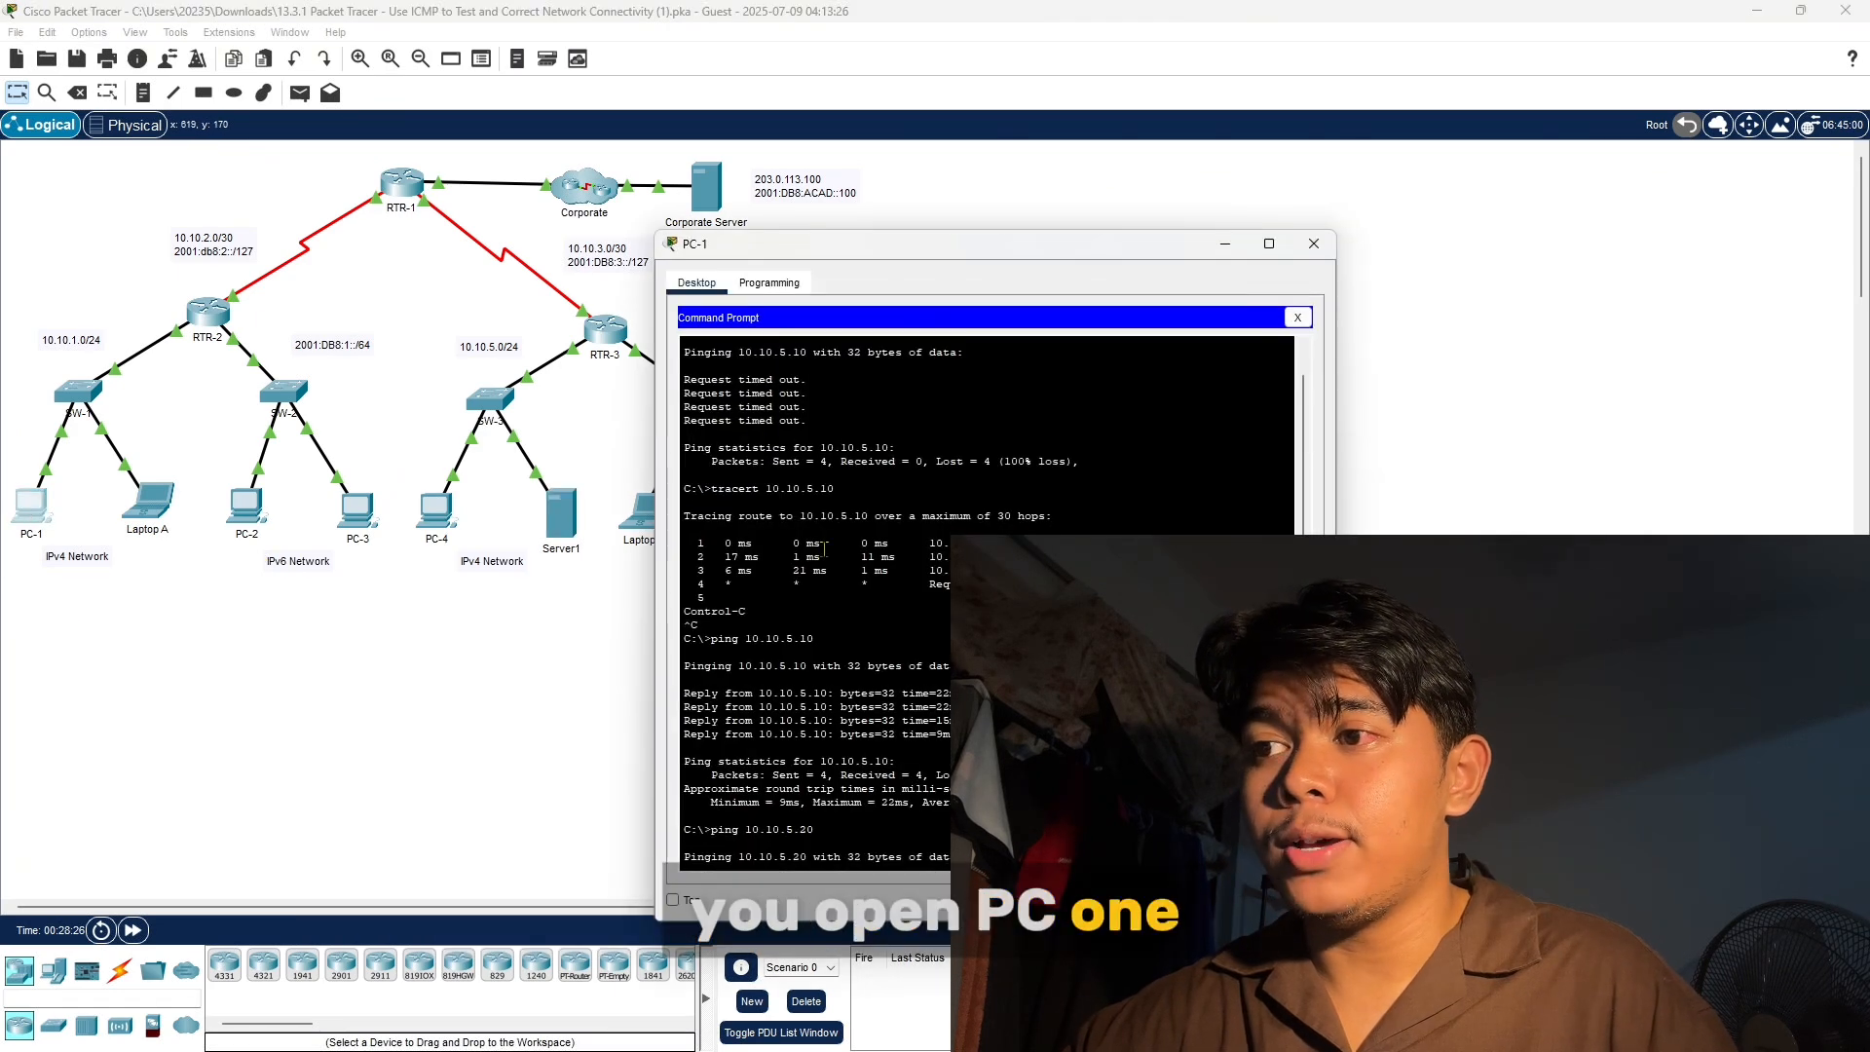
scroll(944, 556, down, 4)
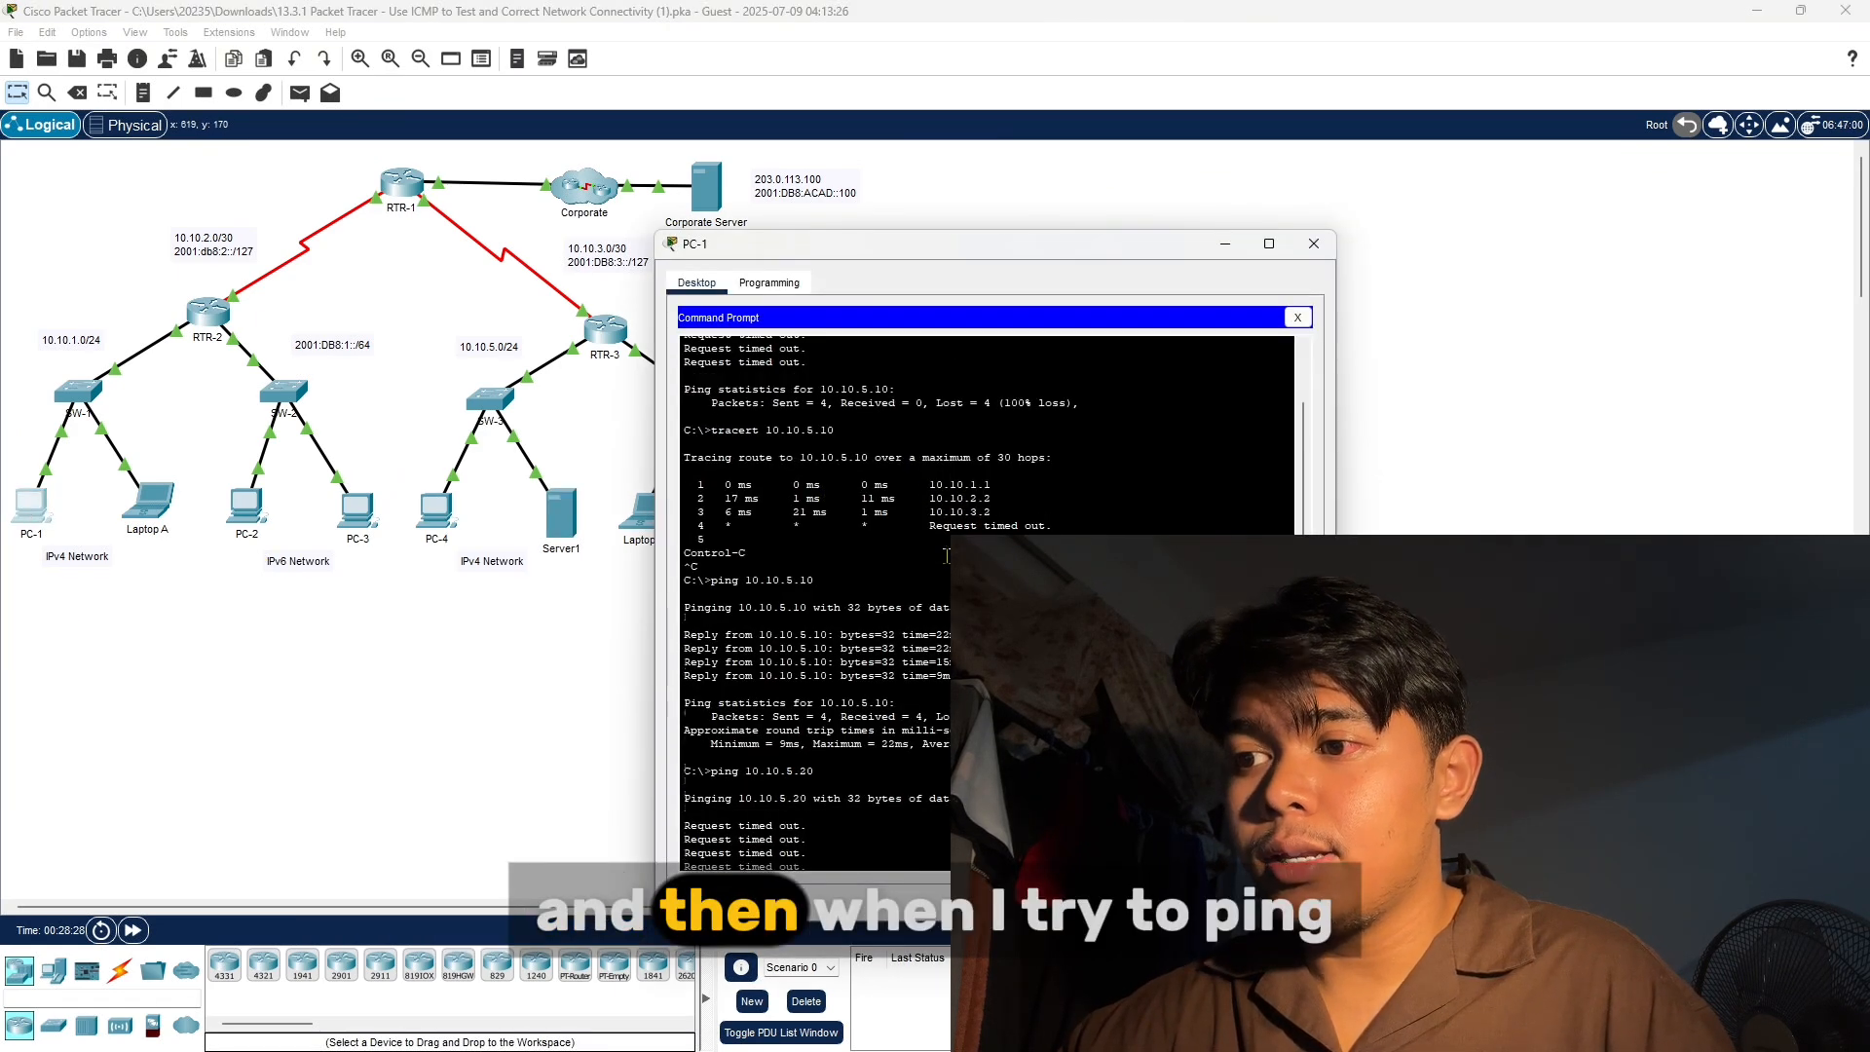
scroll(945, 556, down, 1)
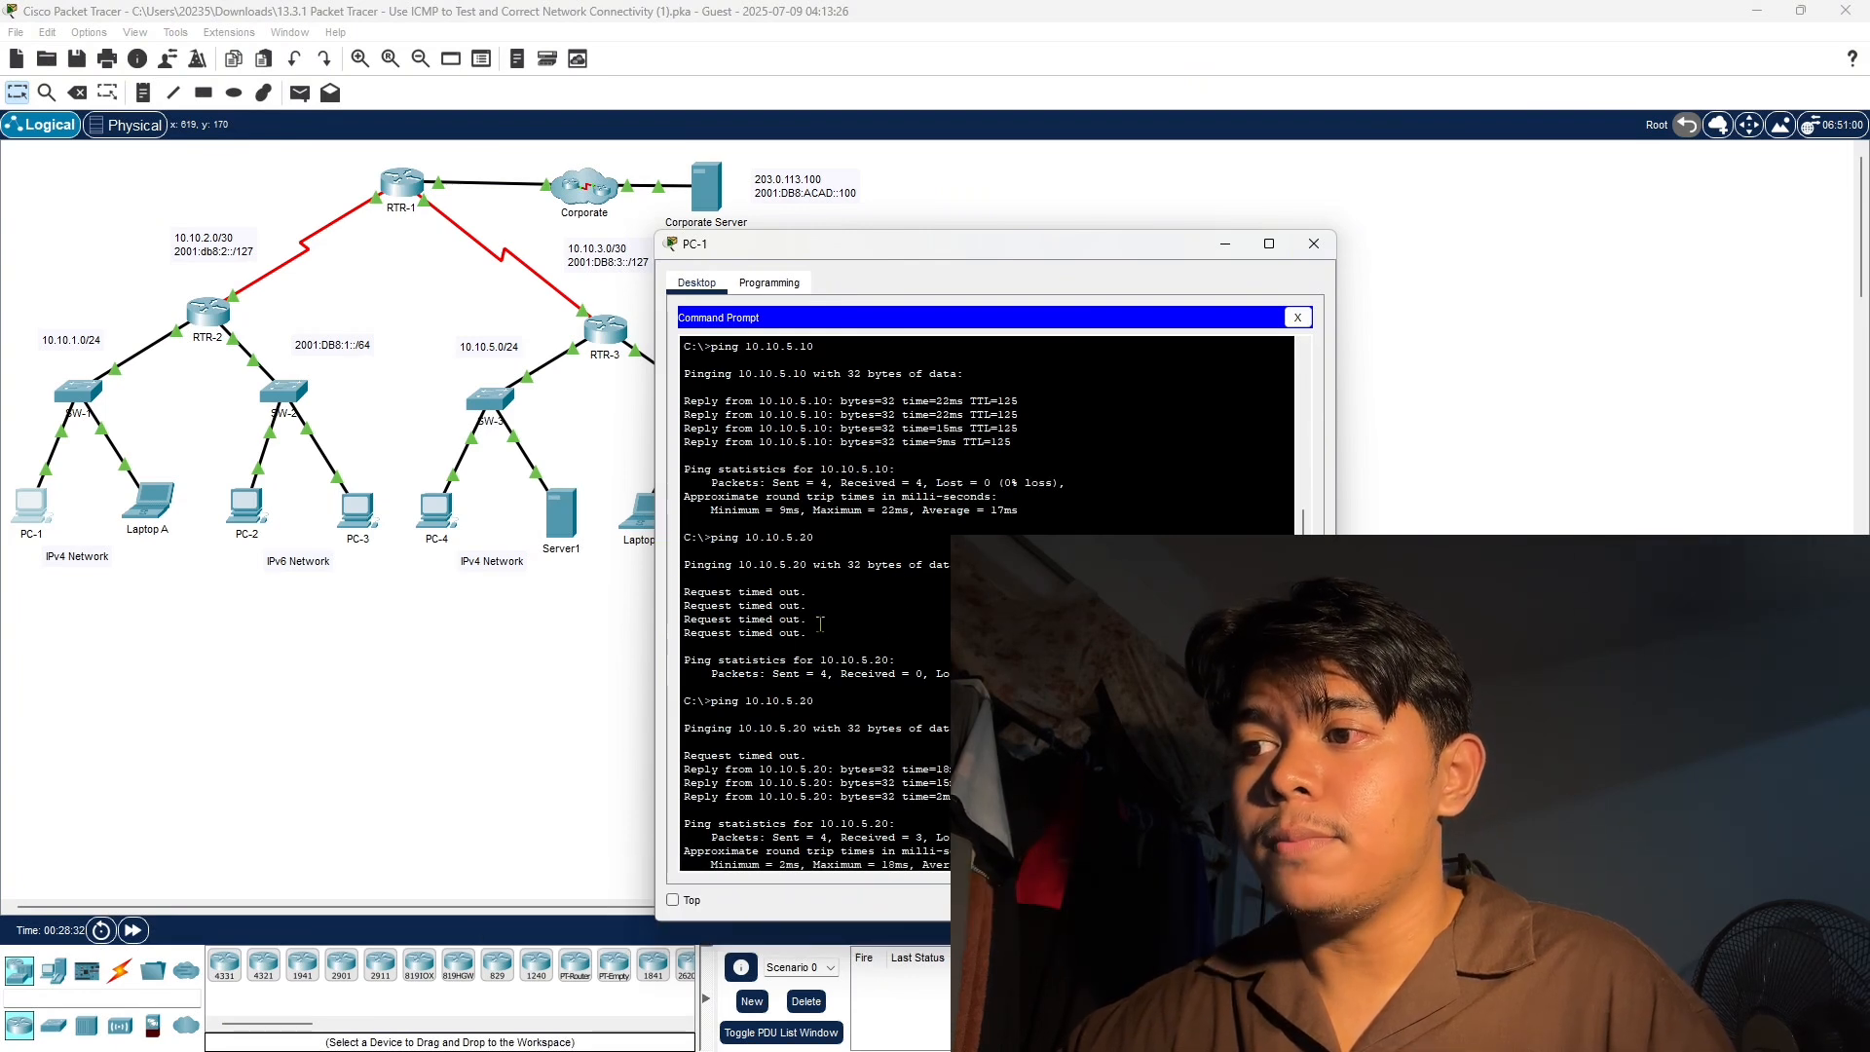
click(1227, 248)
Switch Server1's IPv4 configuration to DHCP and back to Static, and enter address 10.10.5.20, mask 255.255.255.0 and default gateway 10.10.5.1
click(564, 516)
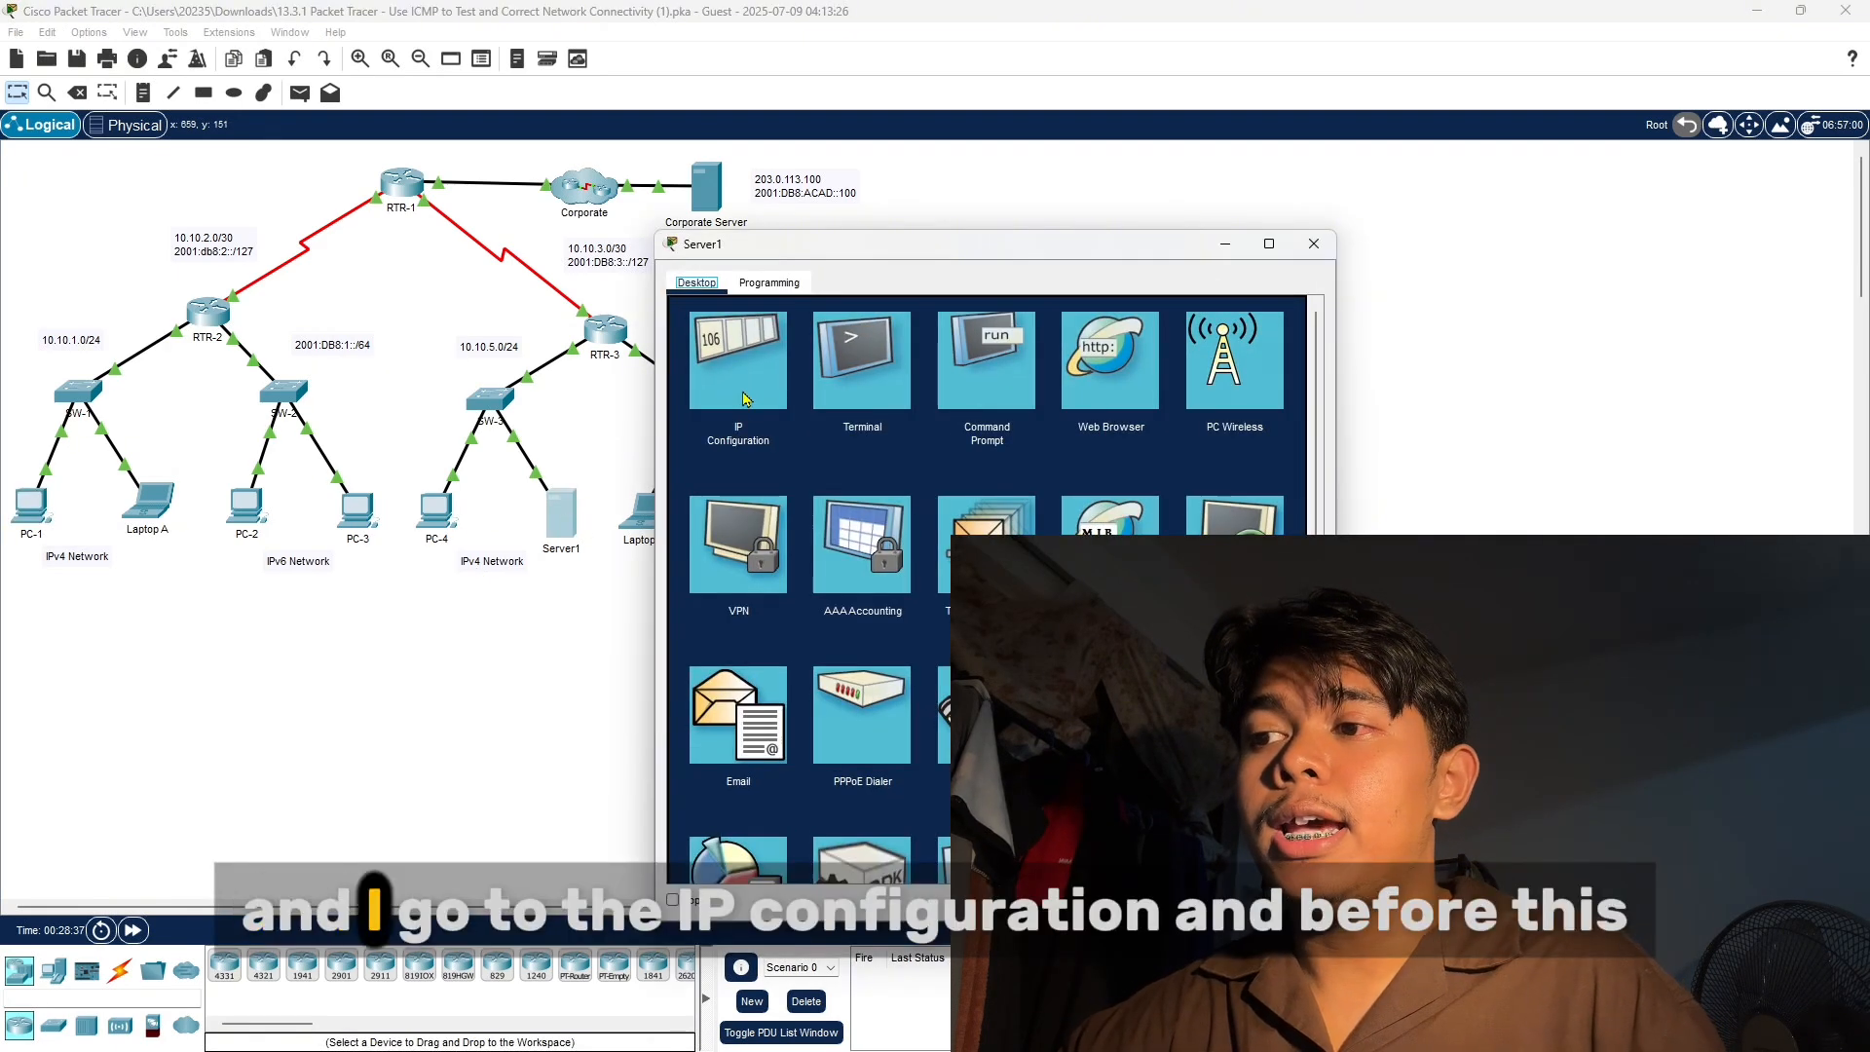
click(738, 395)
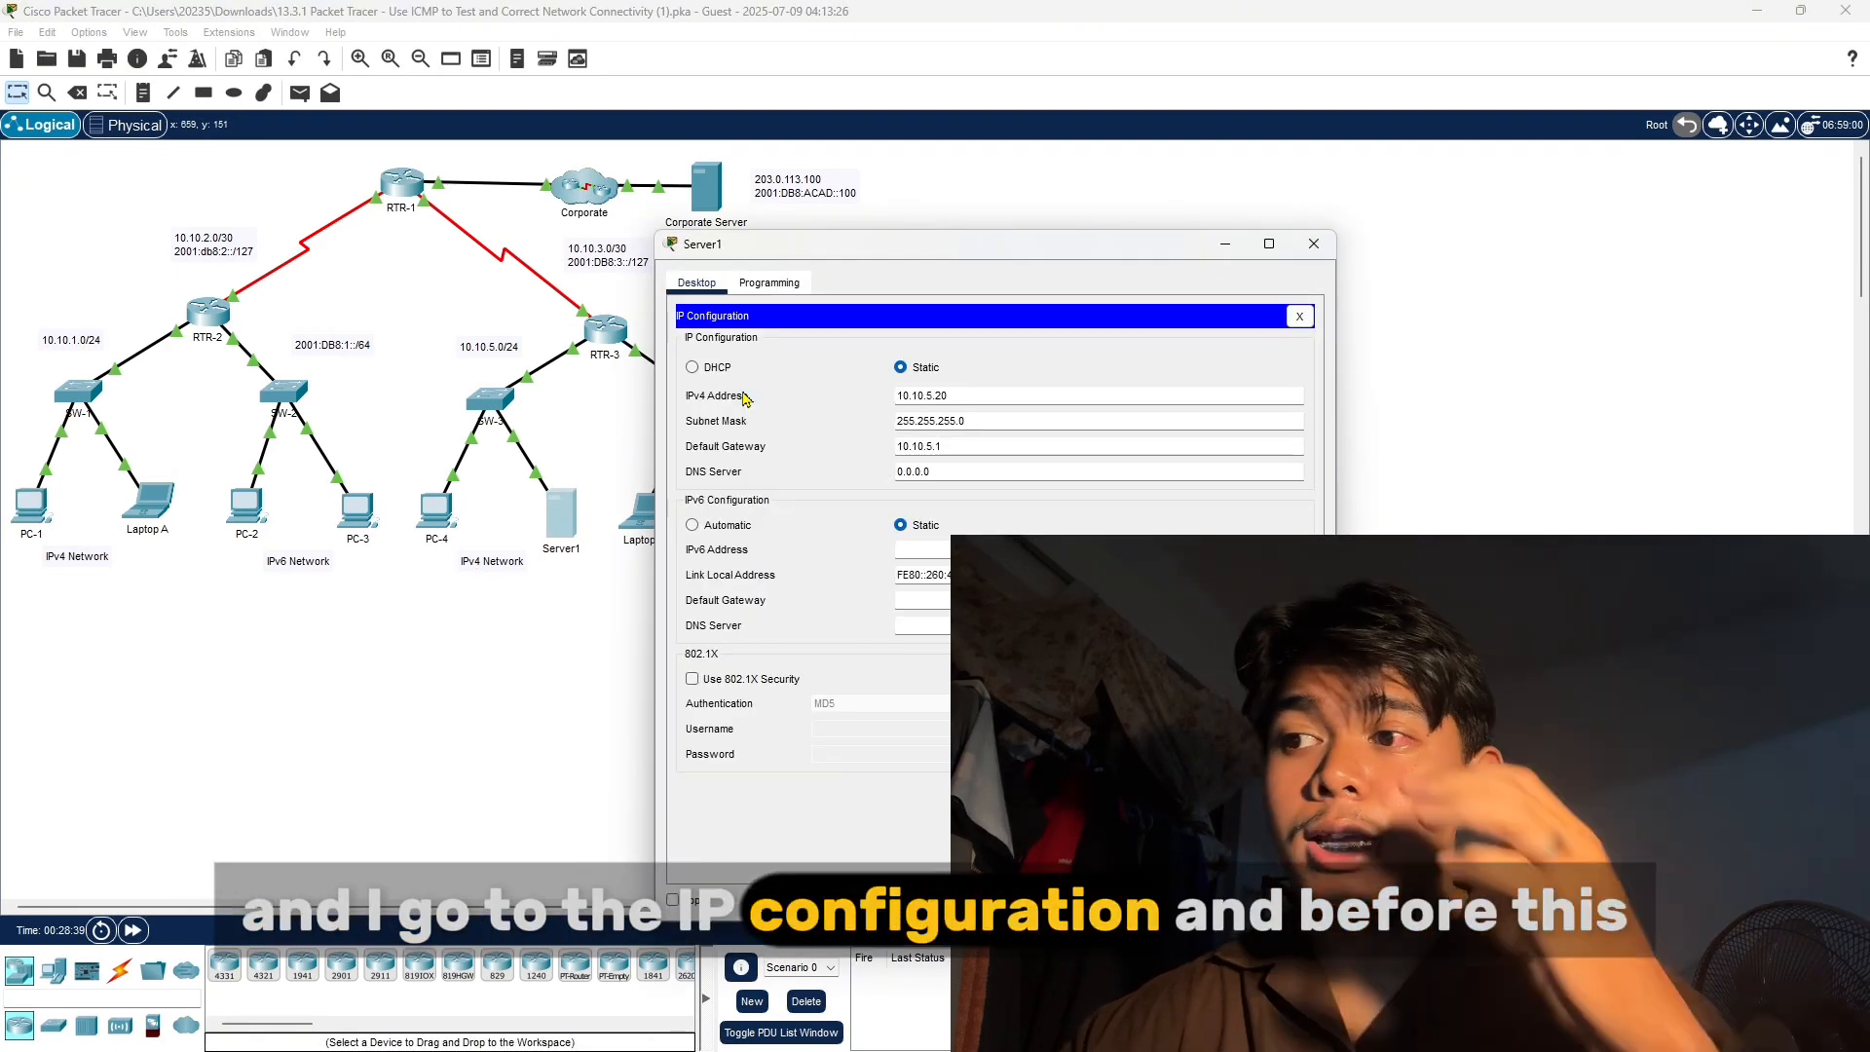
click(692, 368)
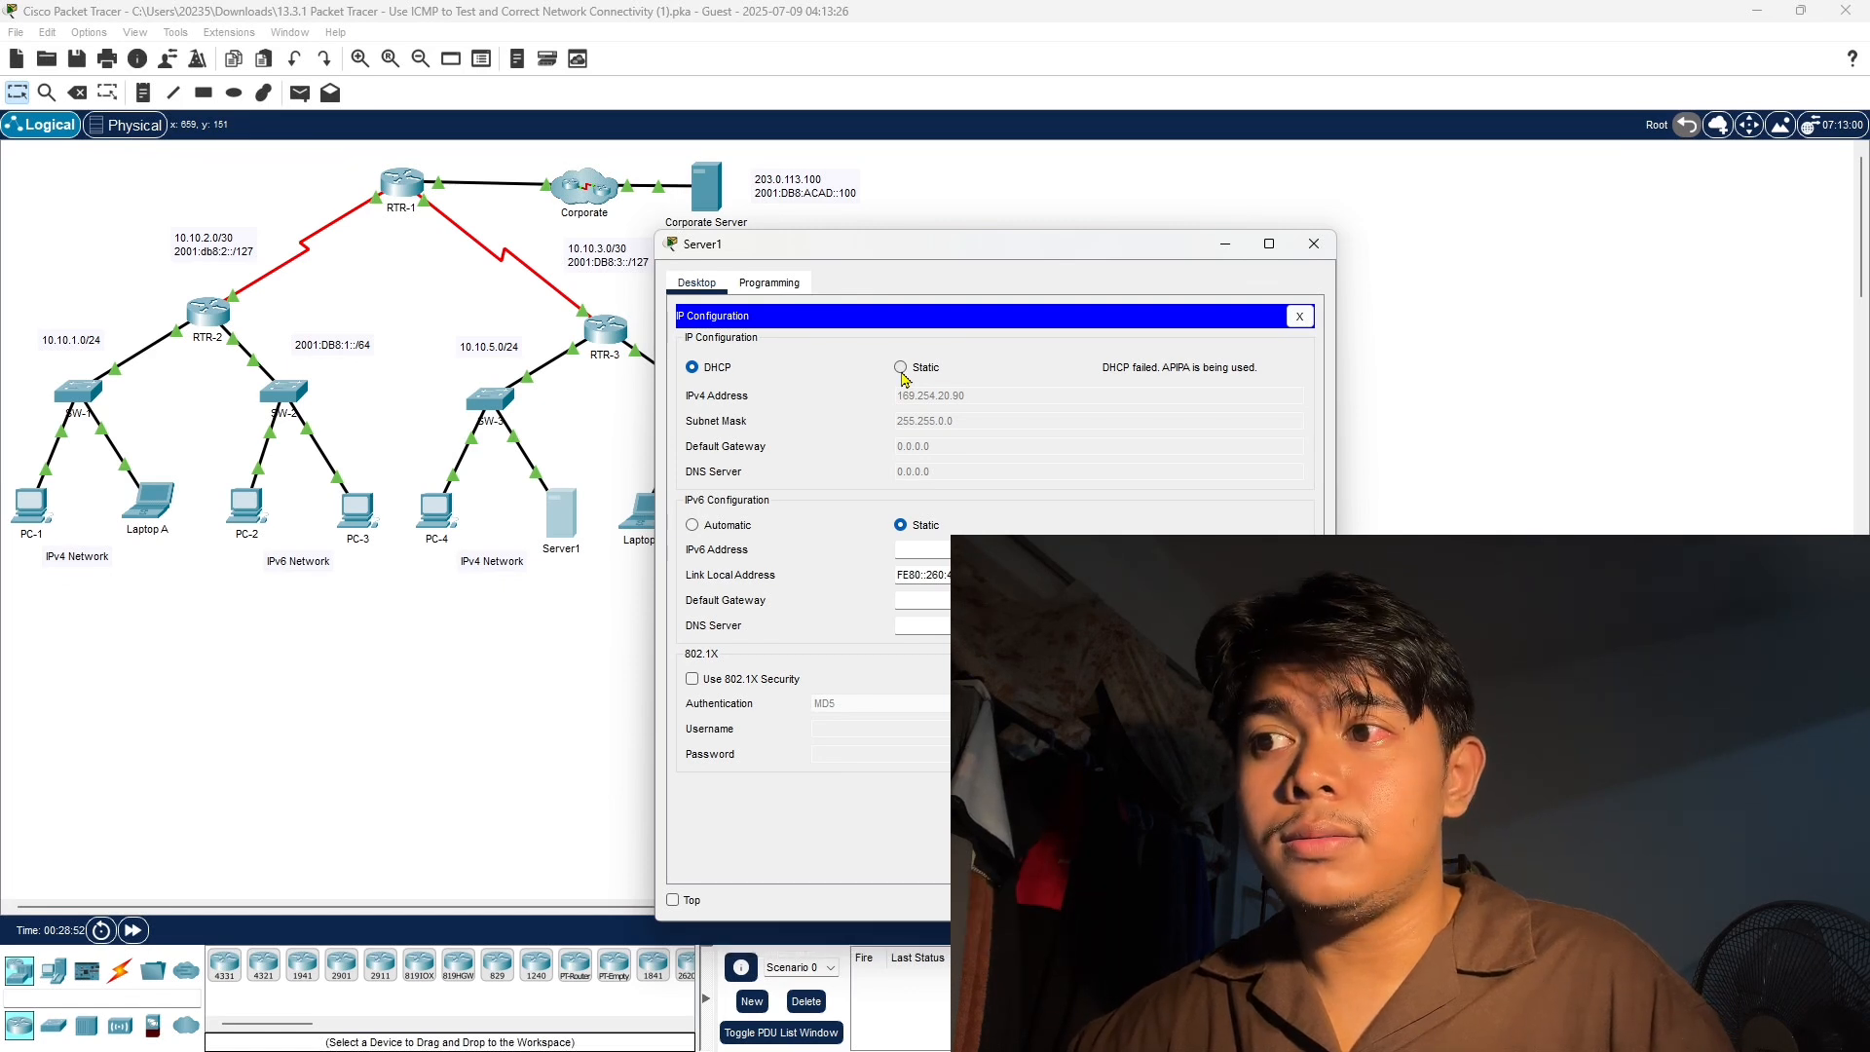
click(901, 368)
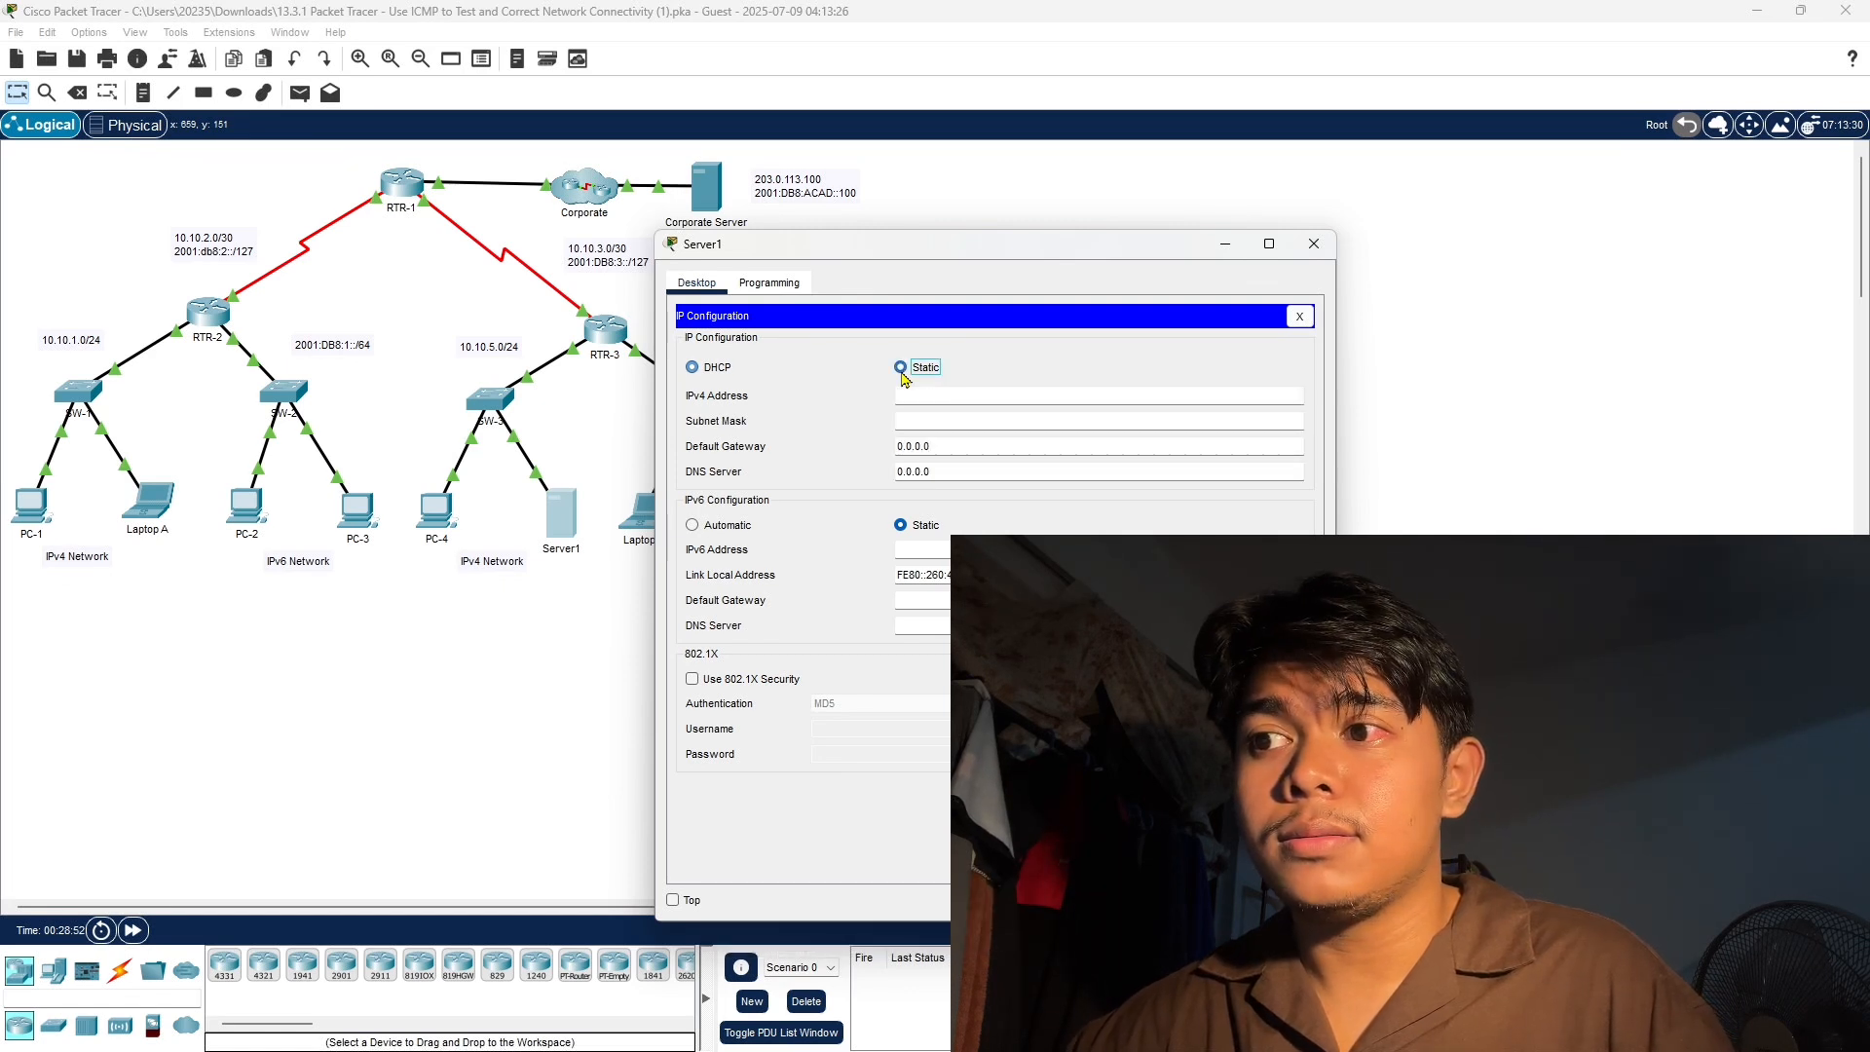
click(954, 399)
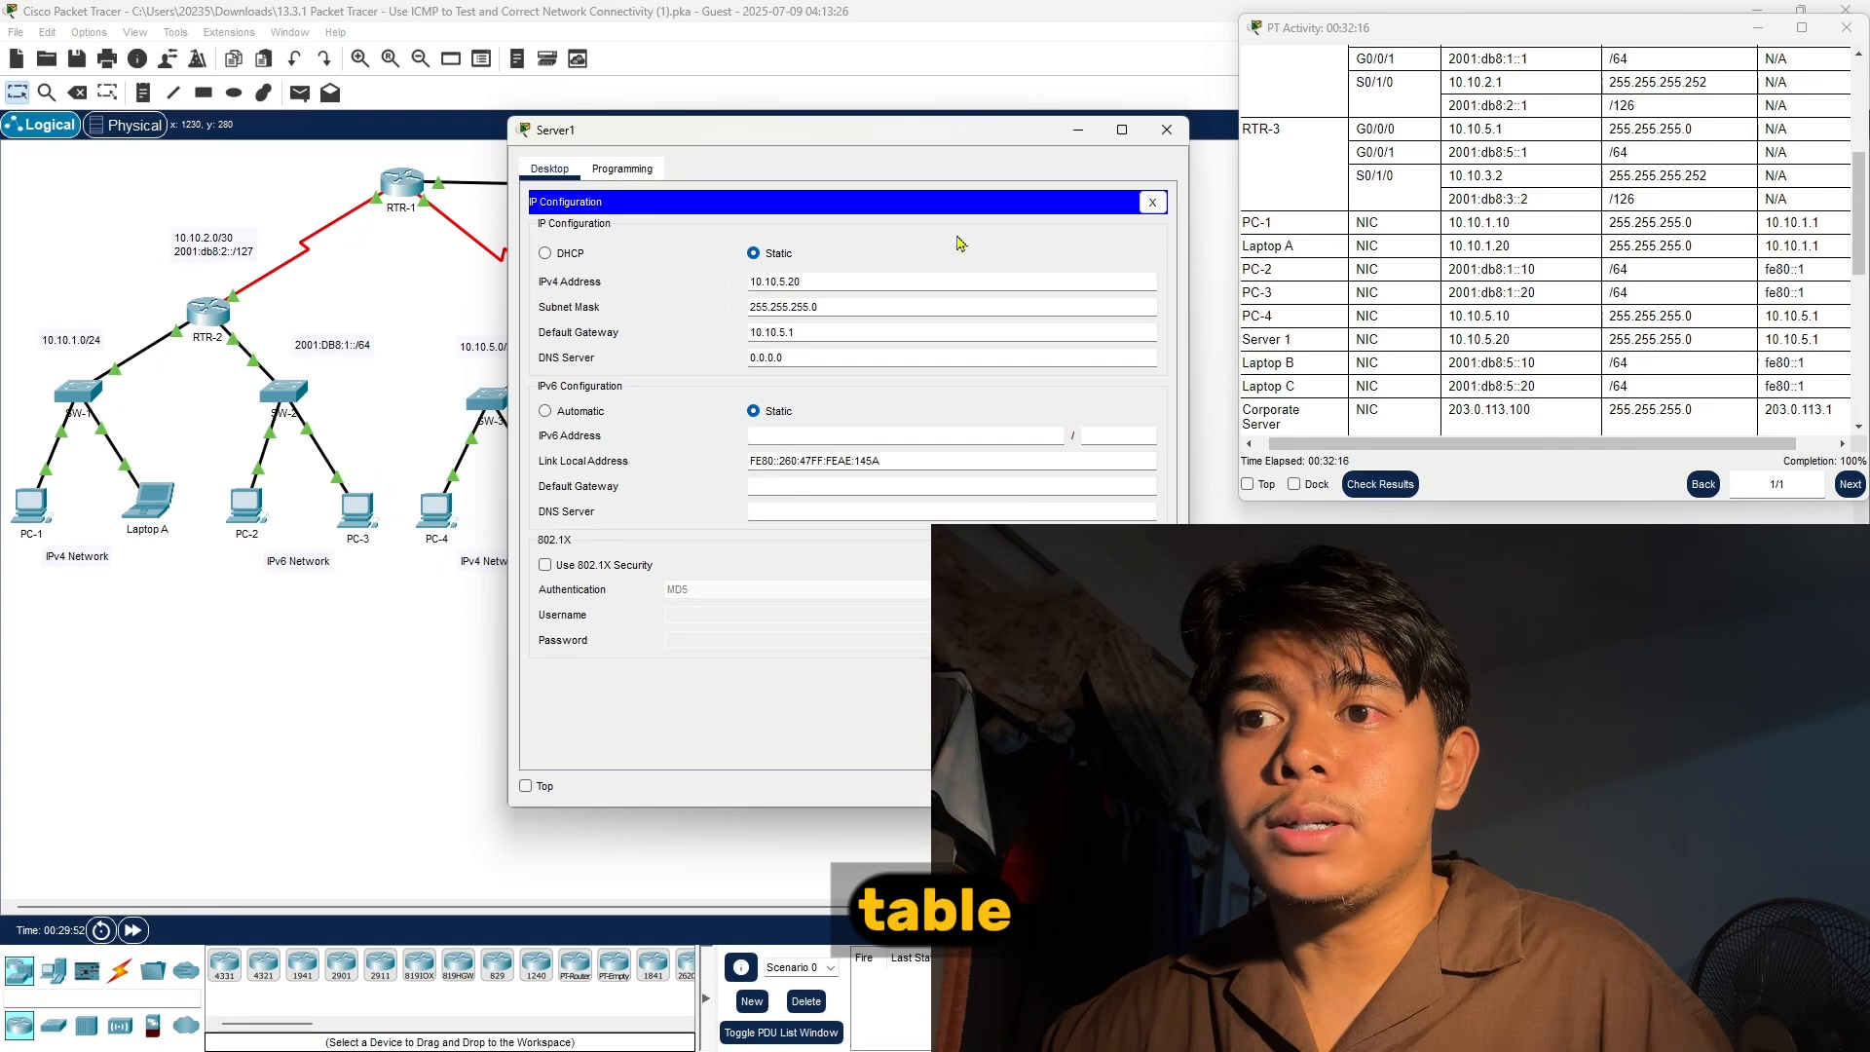
click(1078, 130)
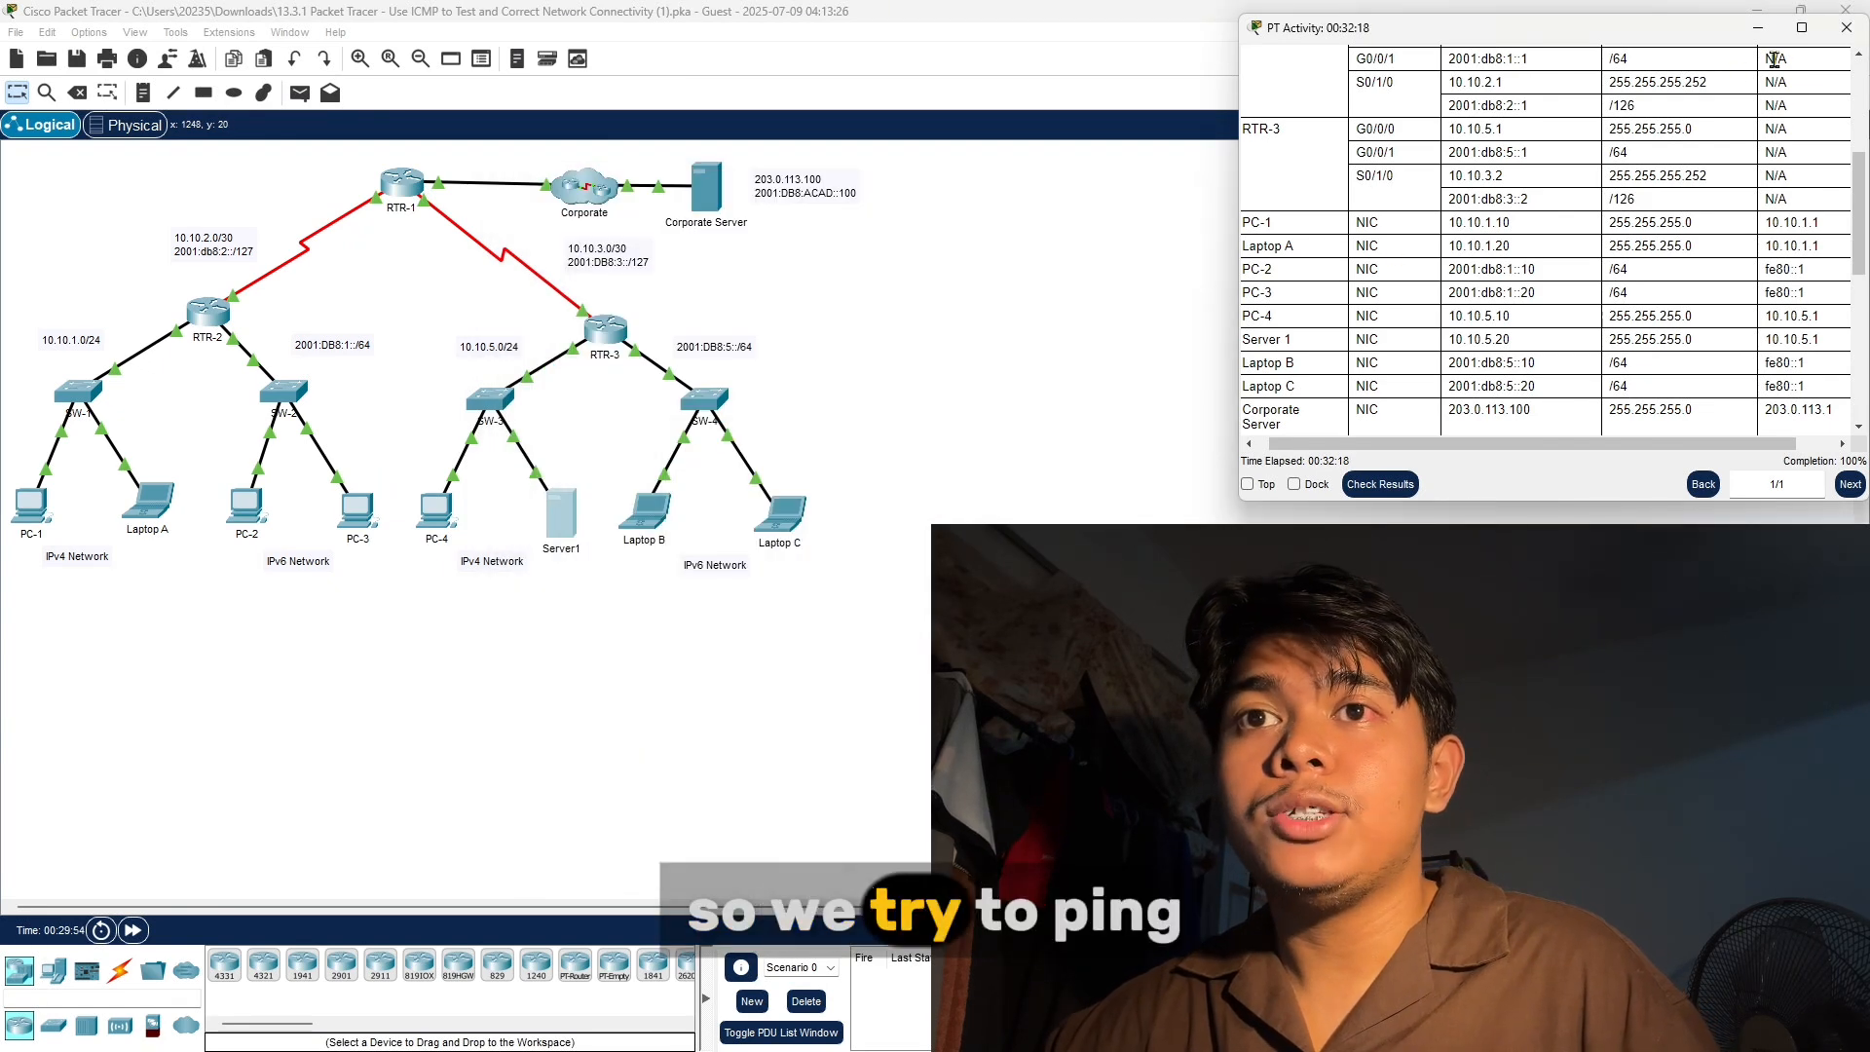
Examine the latest ping to Server1 at 10.10.5.20 in PC-1's command prompt
click(22, 516)
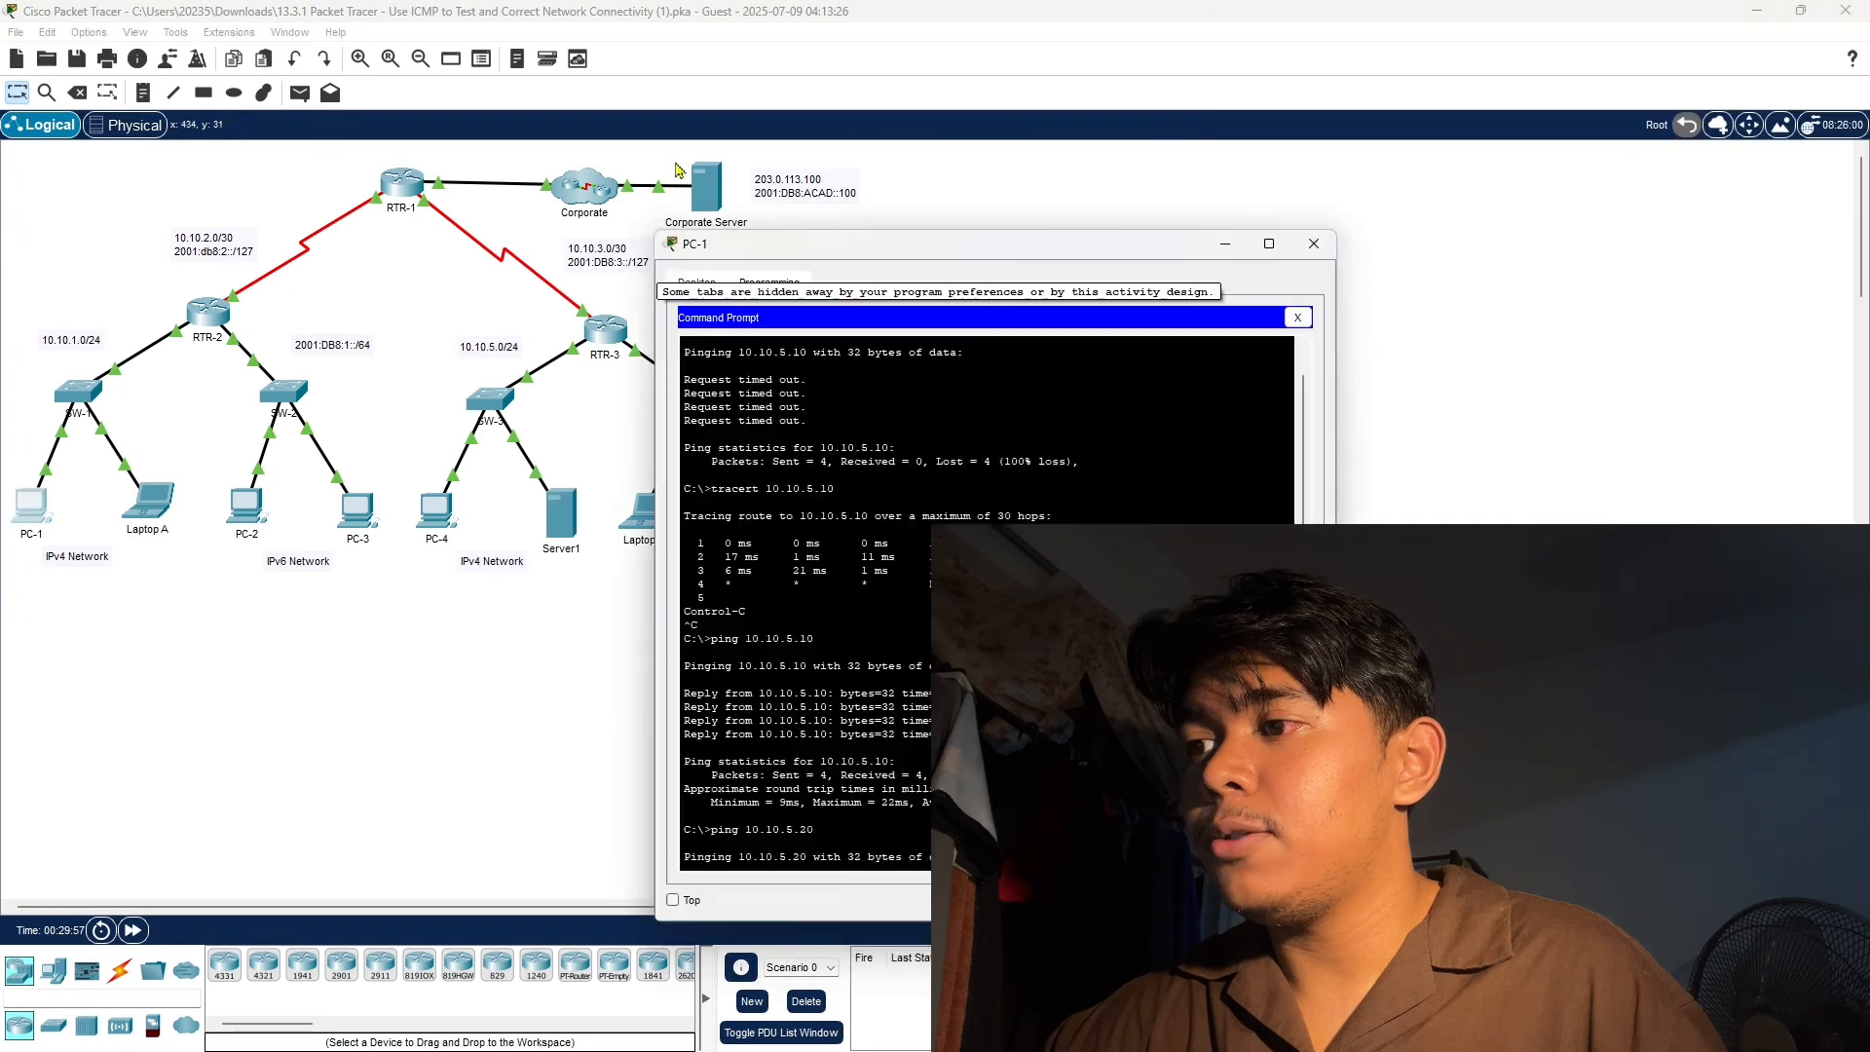
scroll(866, 633, down, 9)
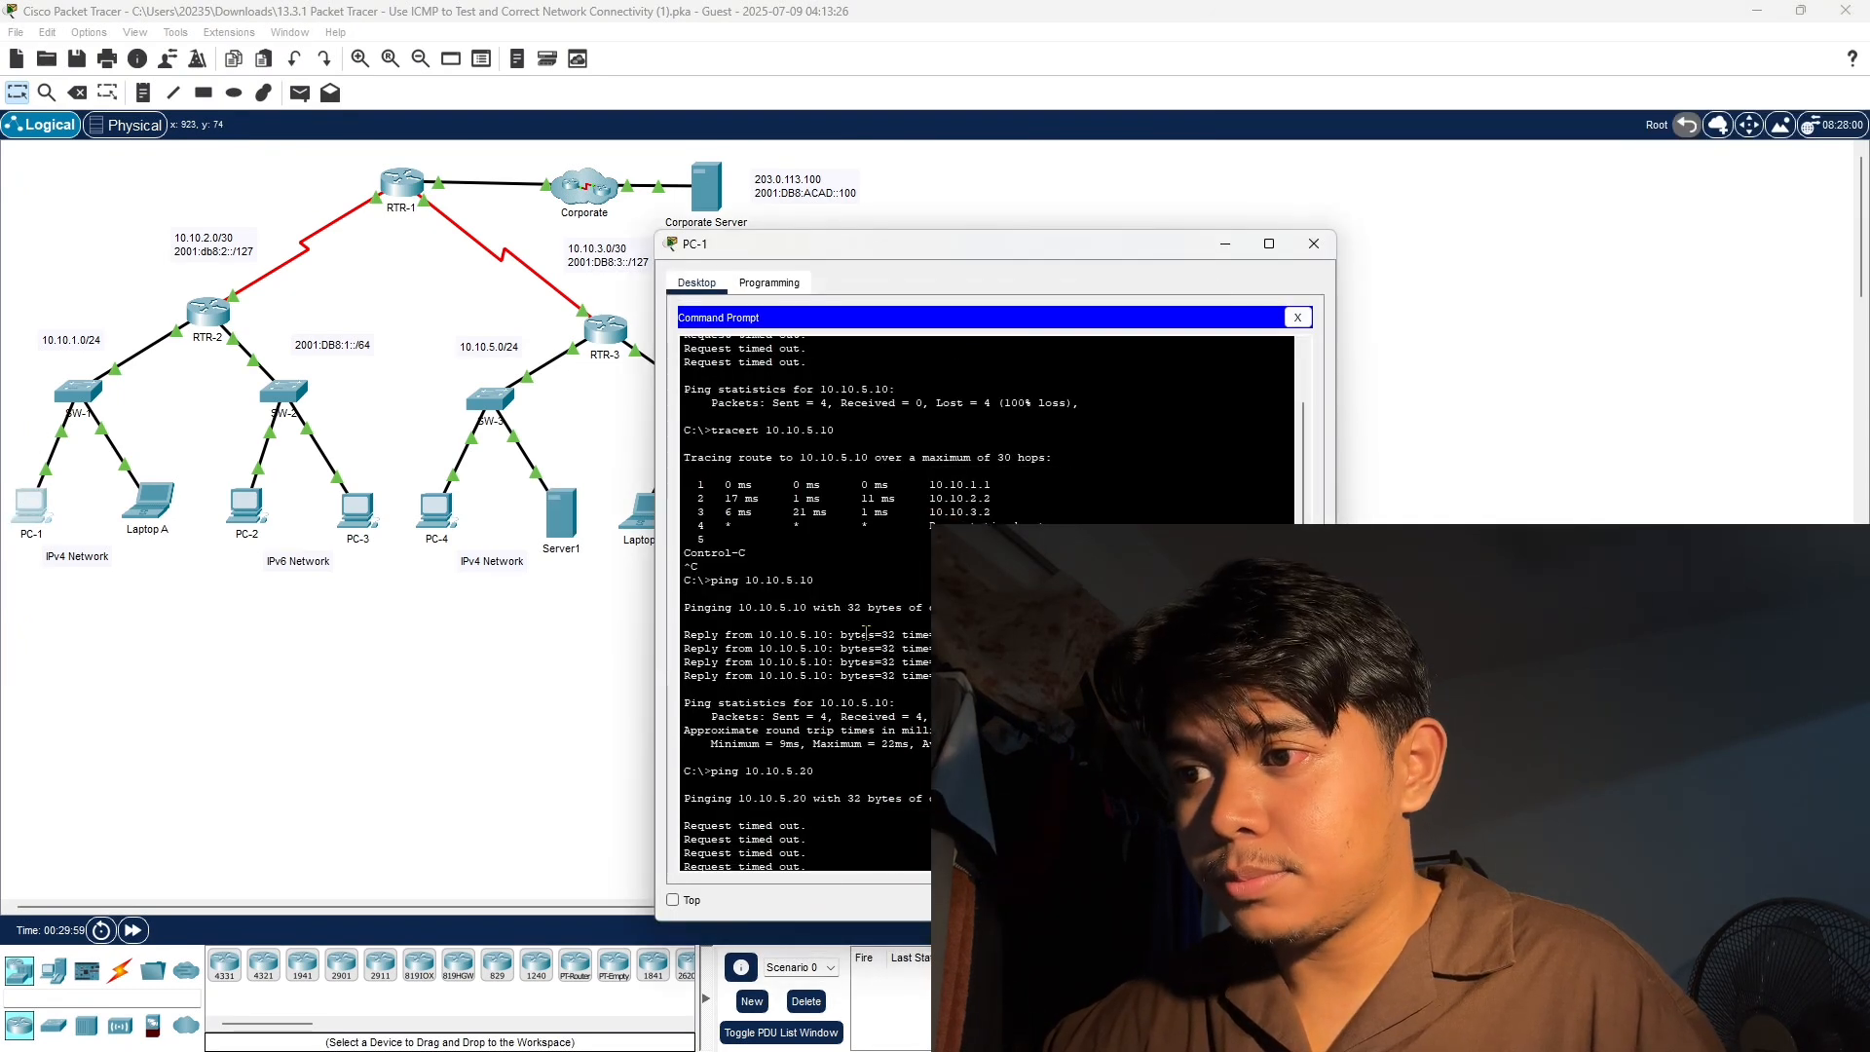
scroll(857, 614, down, 3)
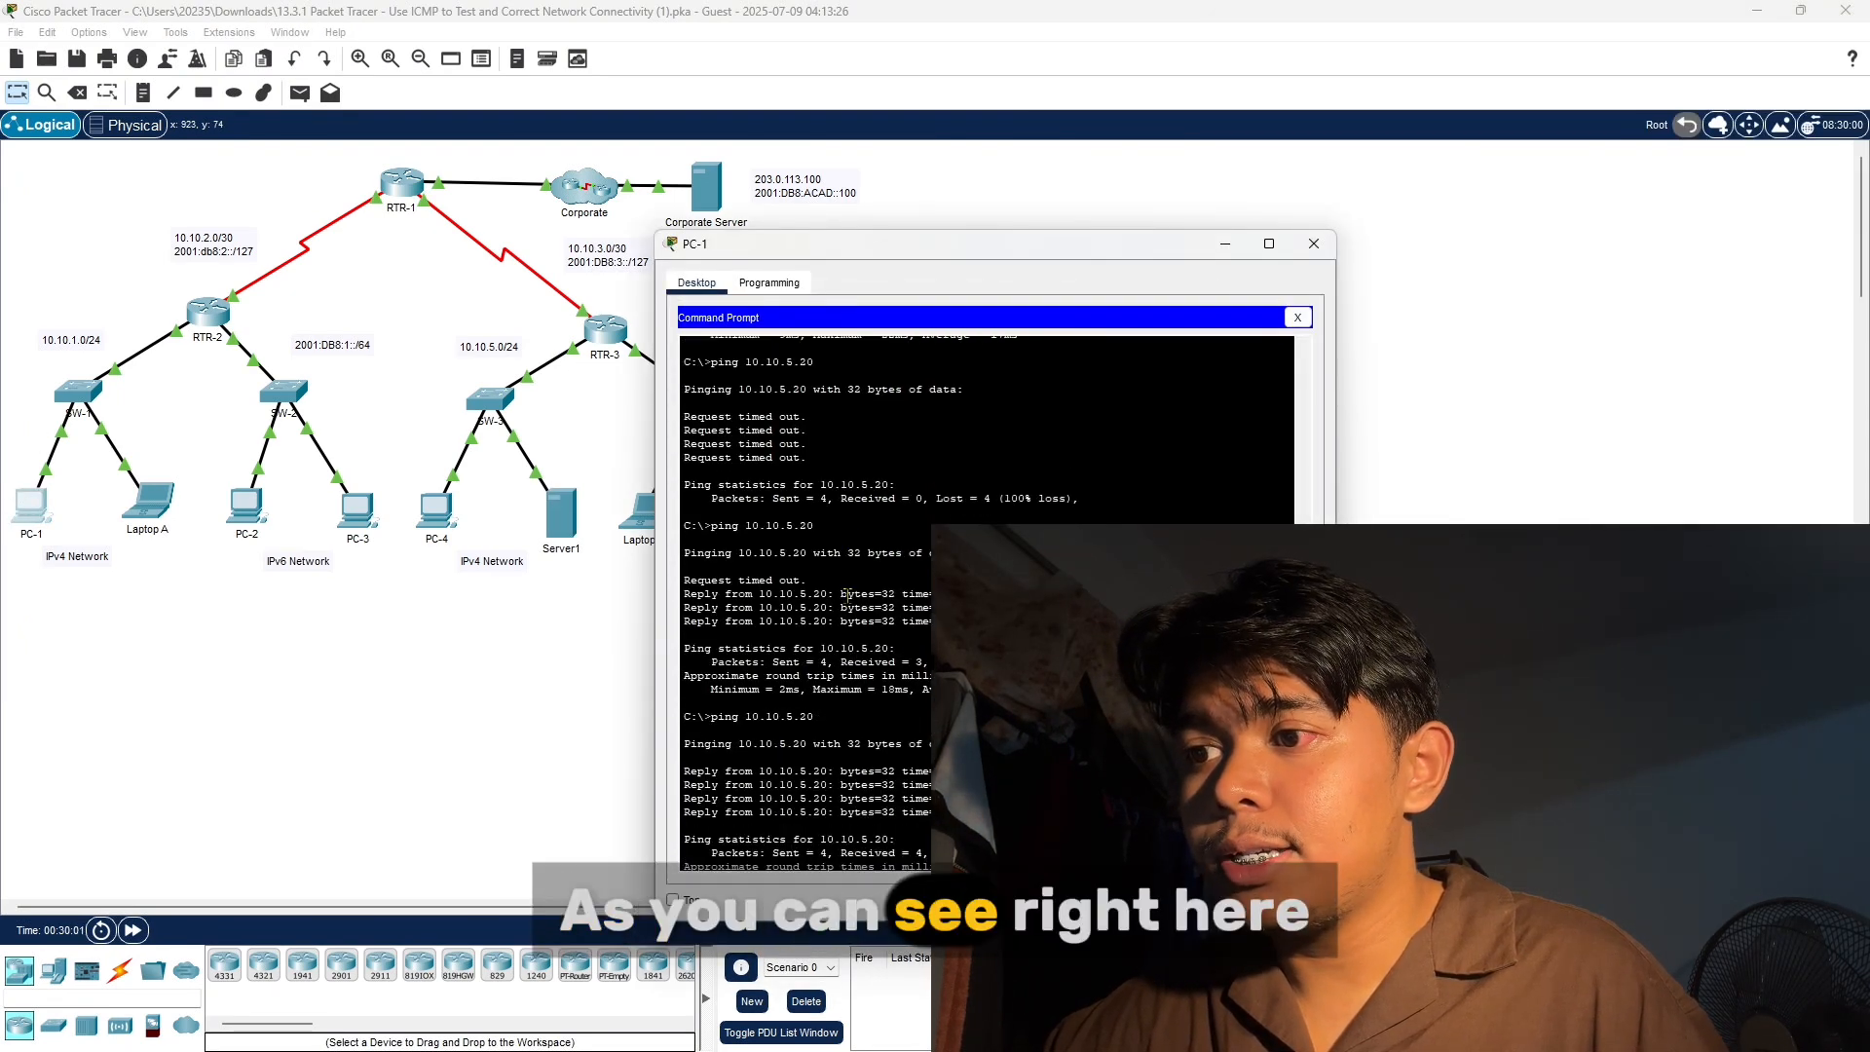
scroll(863, 557, down, 1)
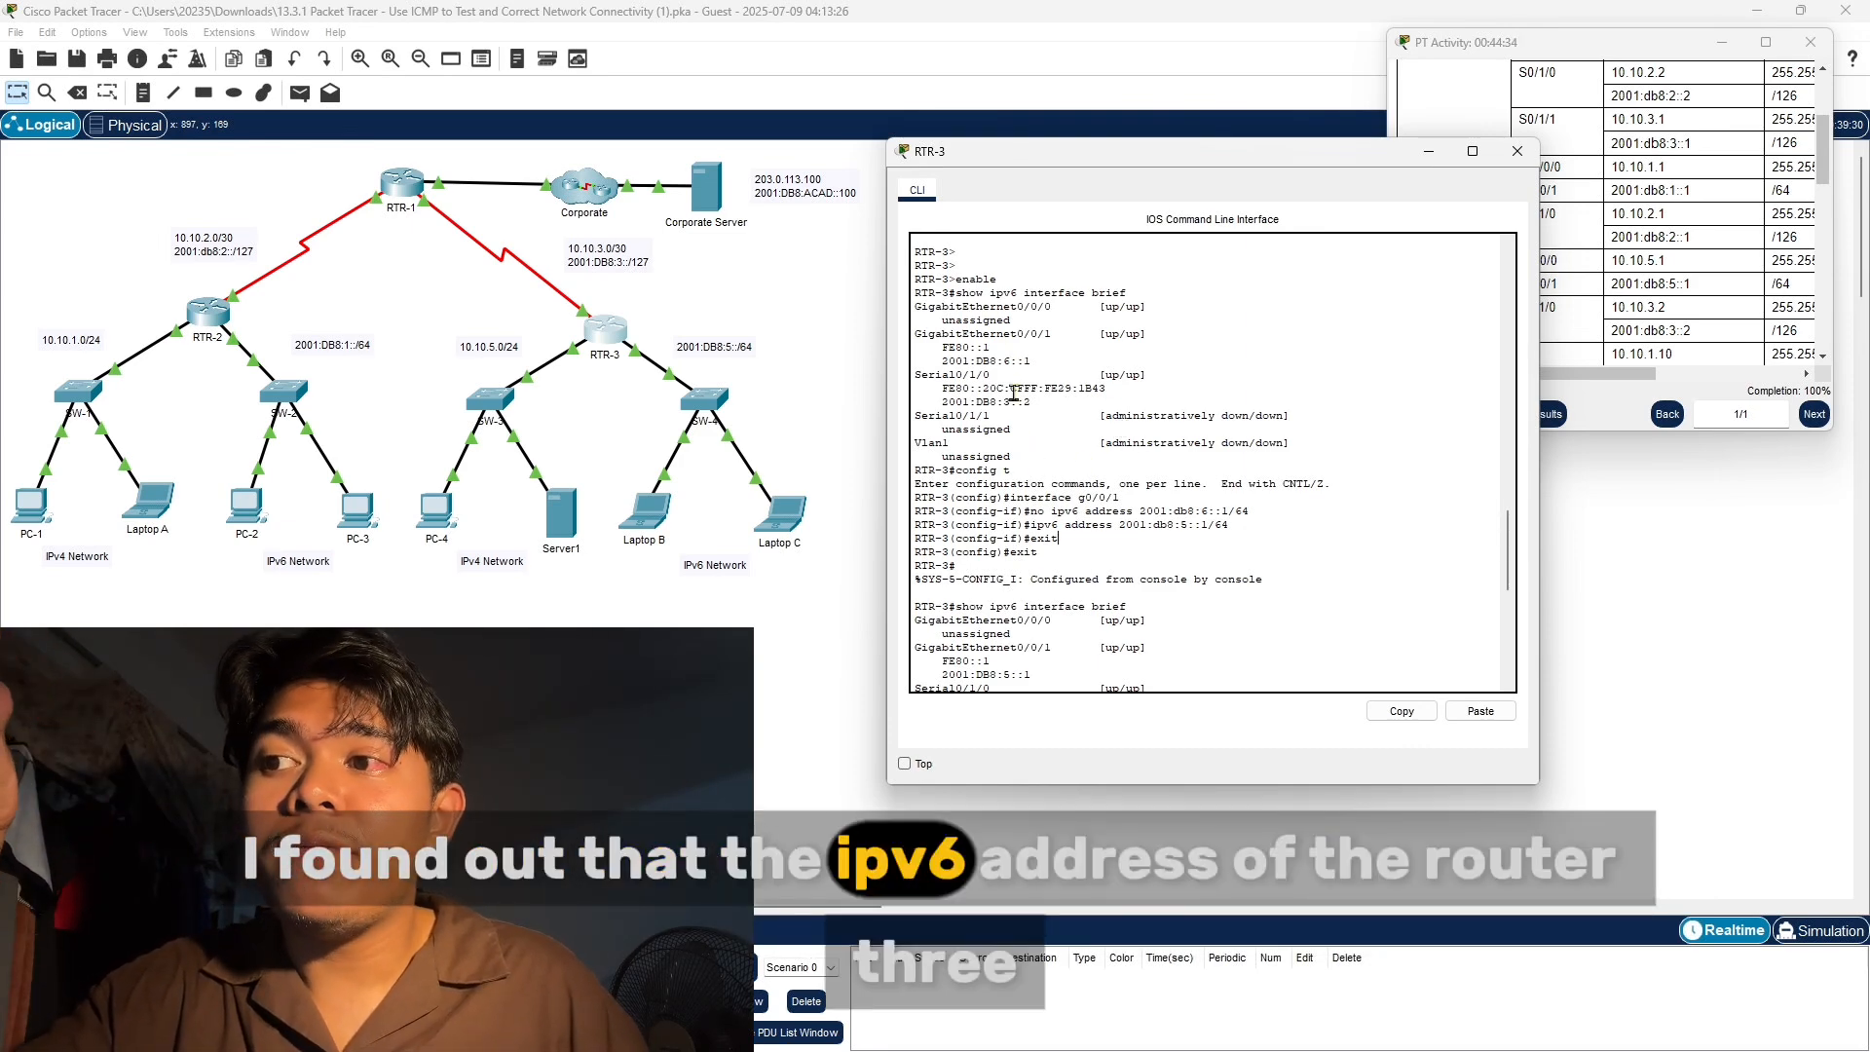
Examine RTR-3's command history for replacing the IPv6 address on interface g0/0/1 and compare it with the addressing table
scroll(1023, 389, up, 3)
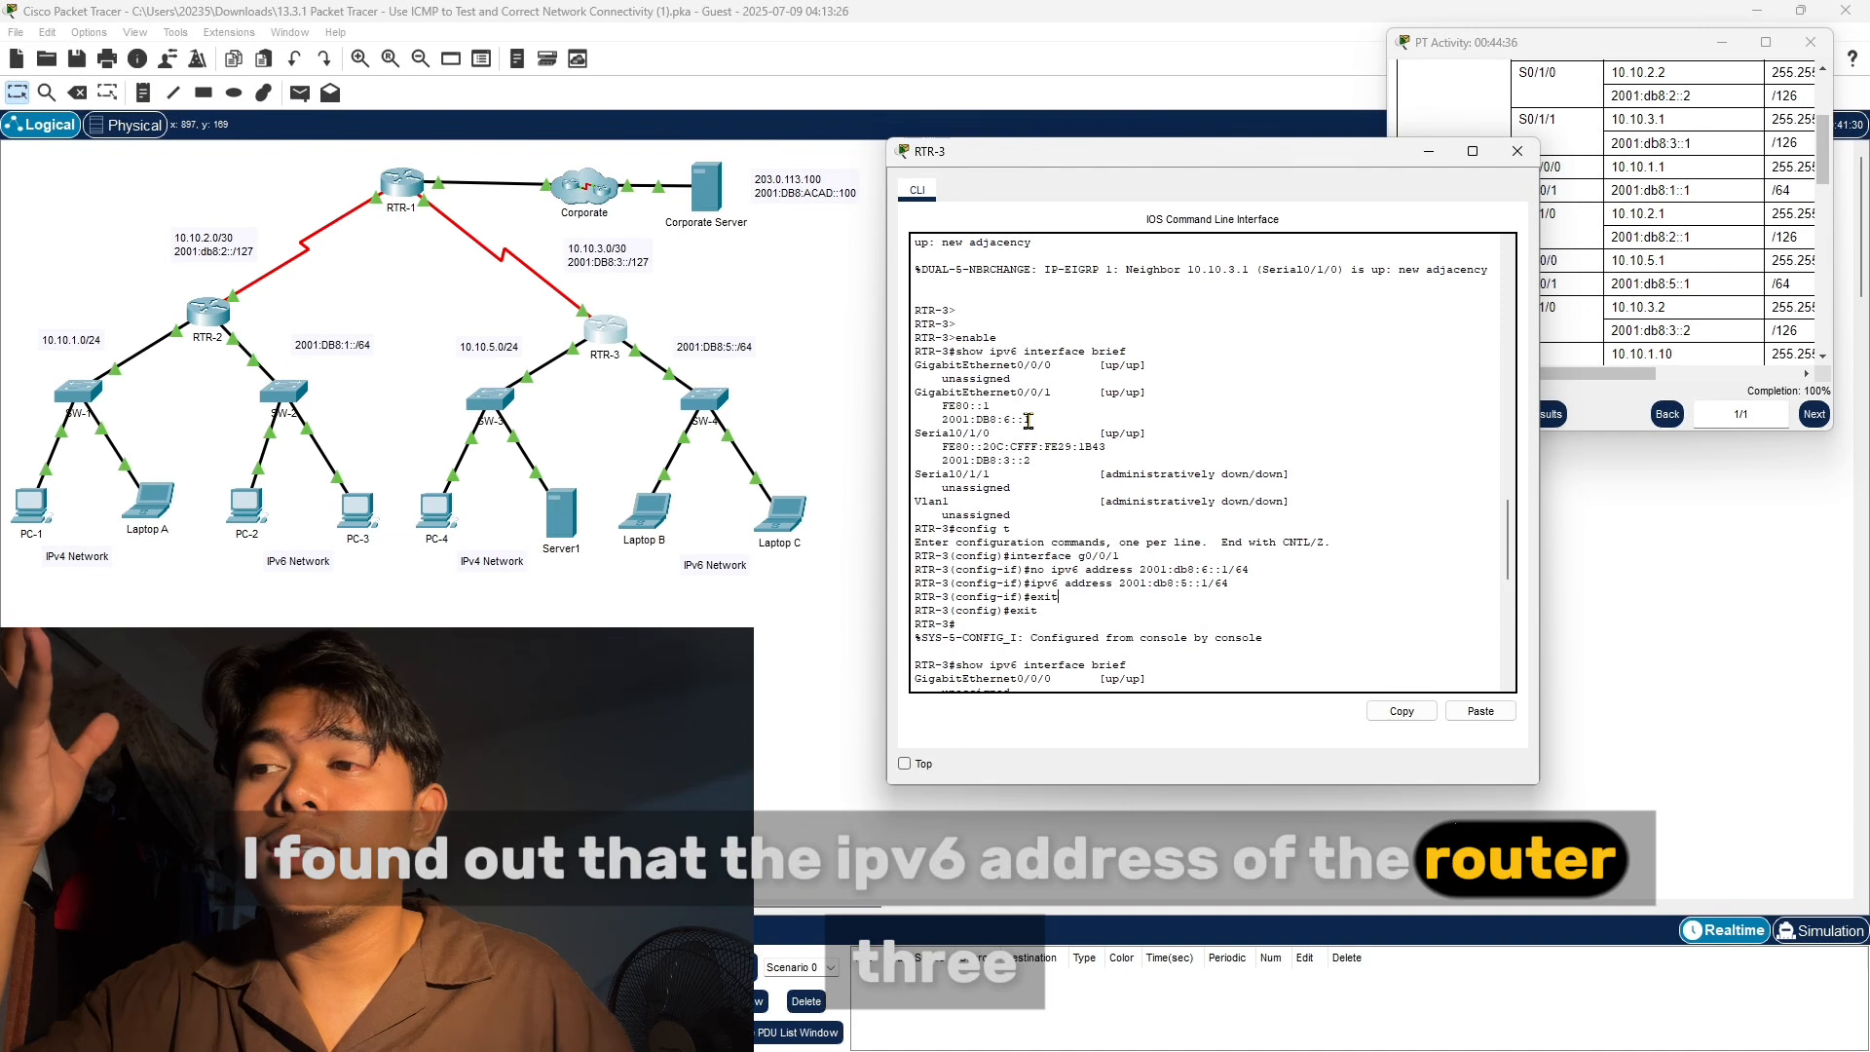
scroll(1029, 413, down, 2)
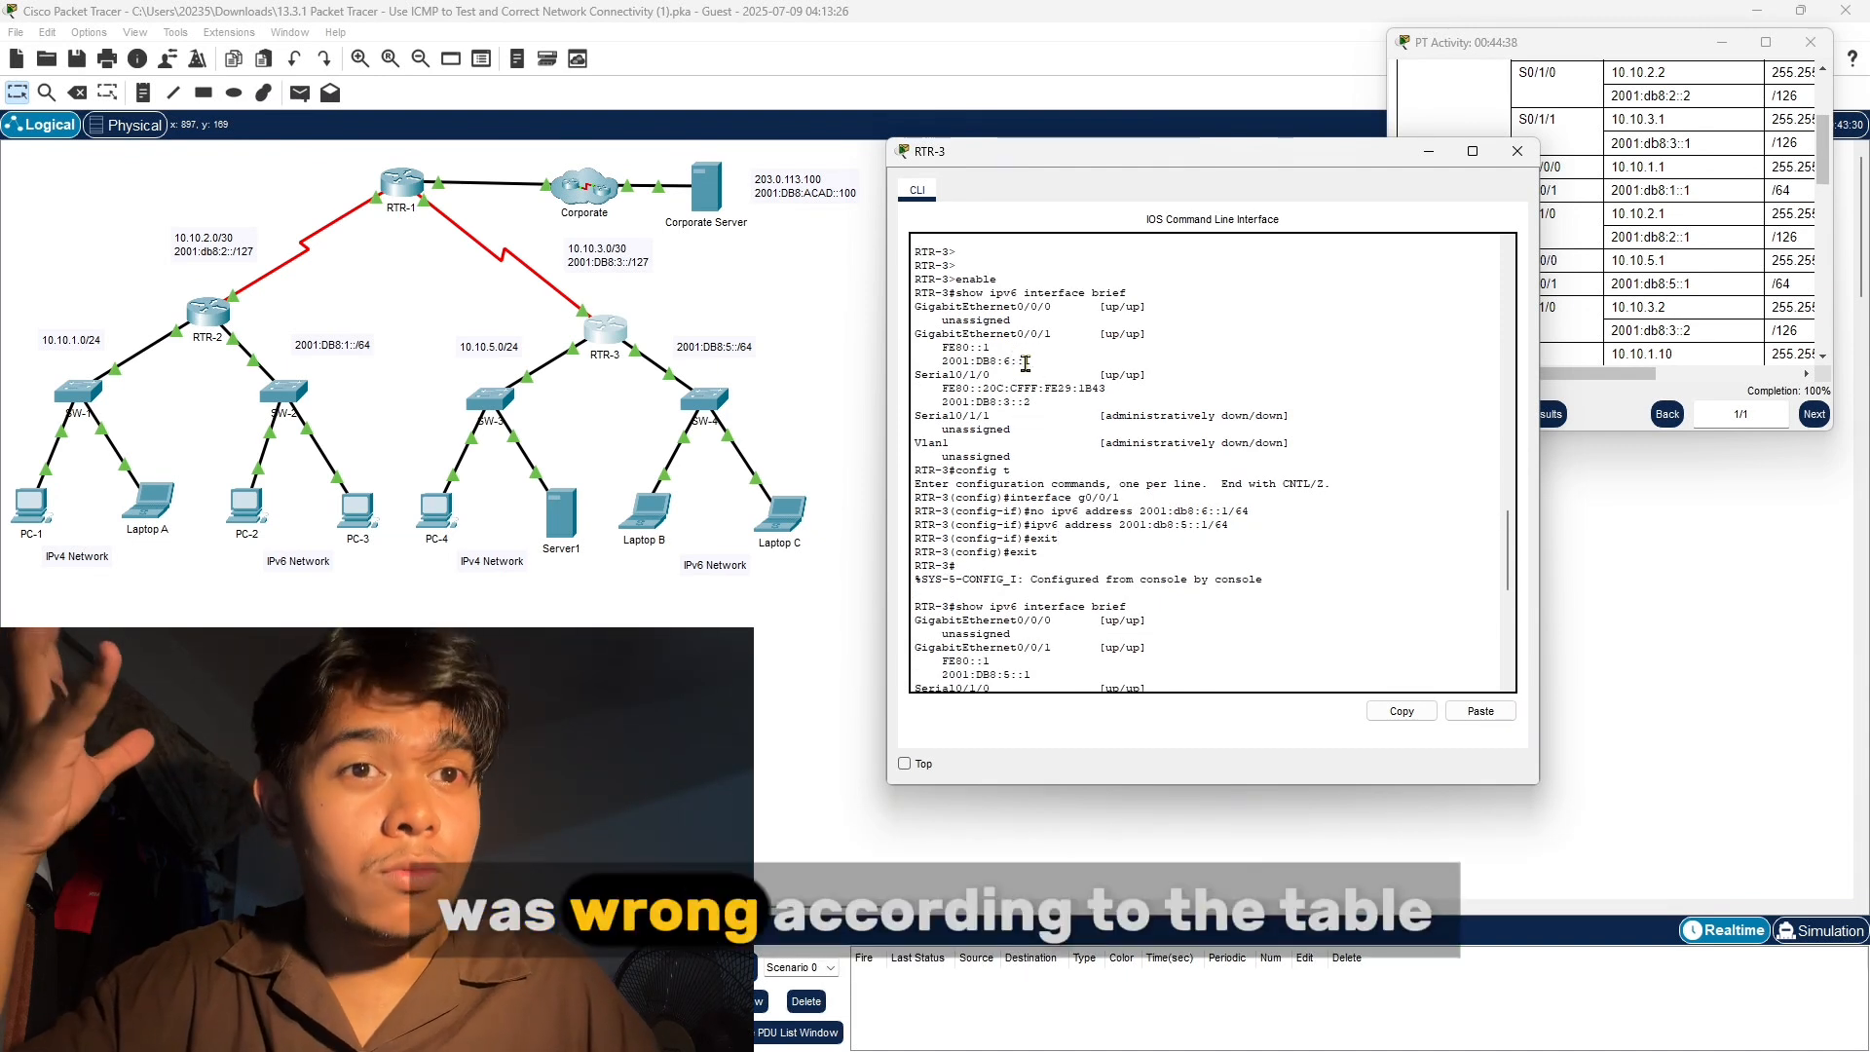
drag(1309, 156, 1088, 81)
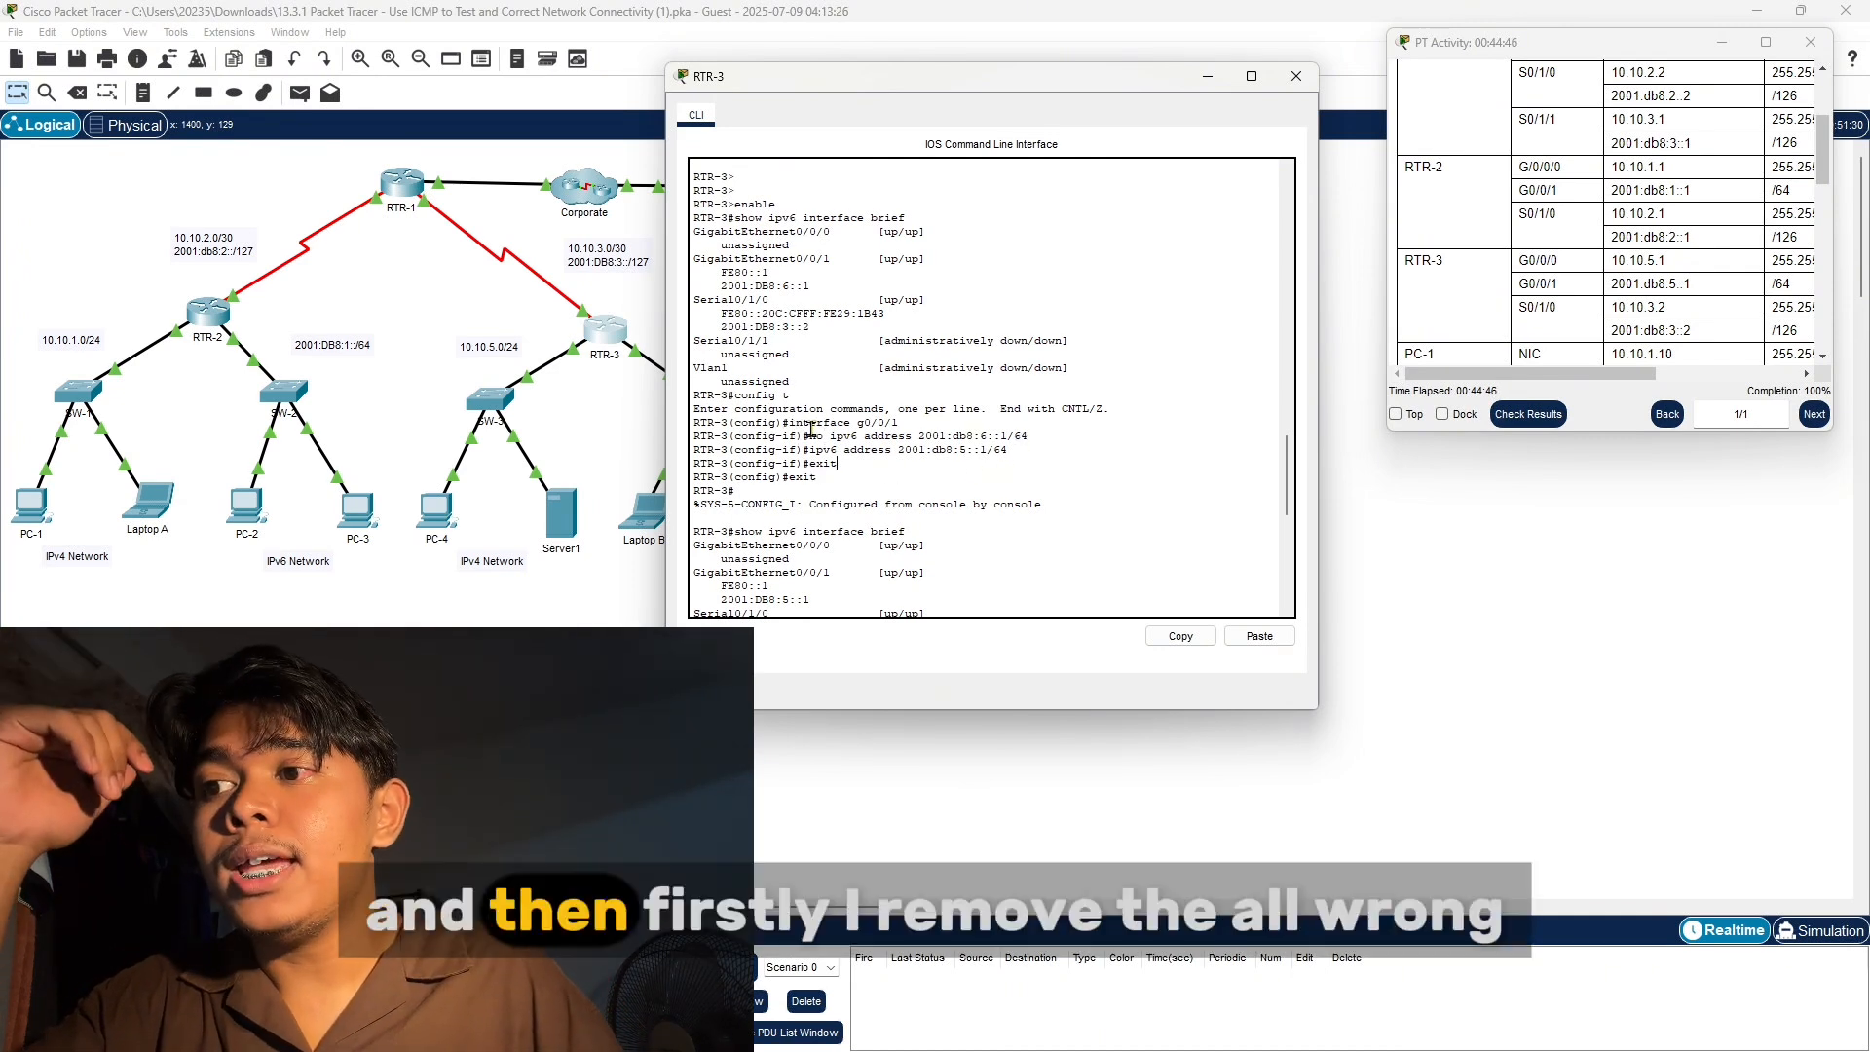
drag(811, 433, 1038, 438)
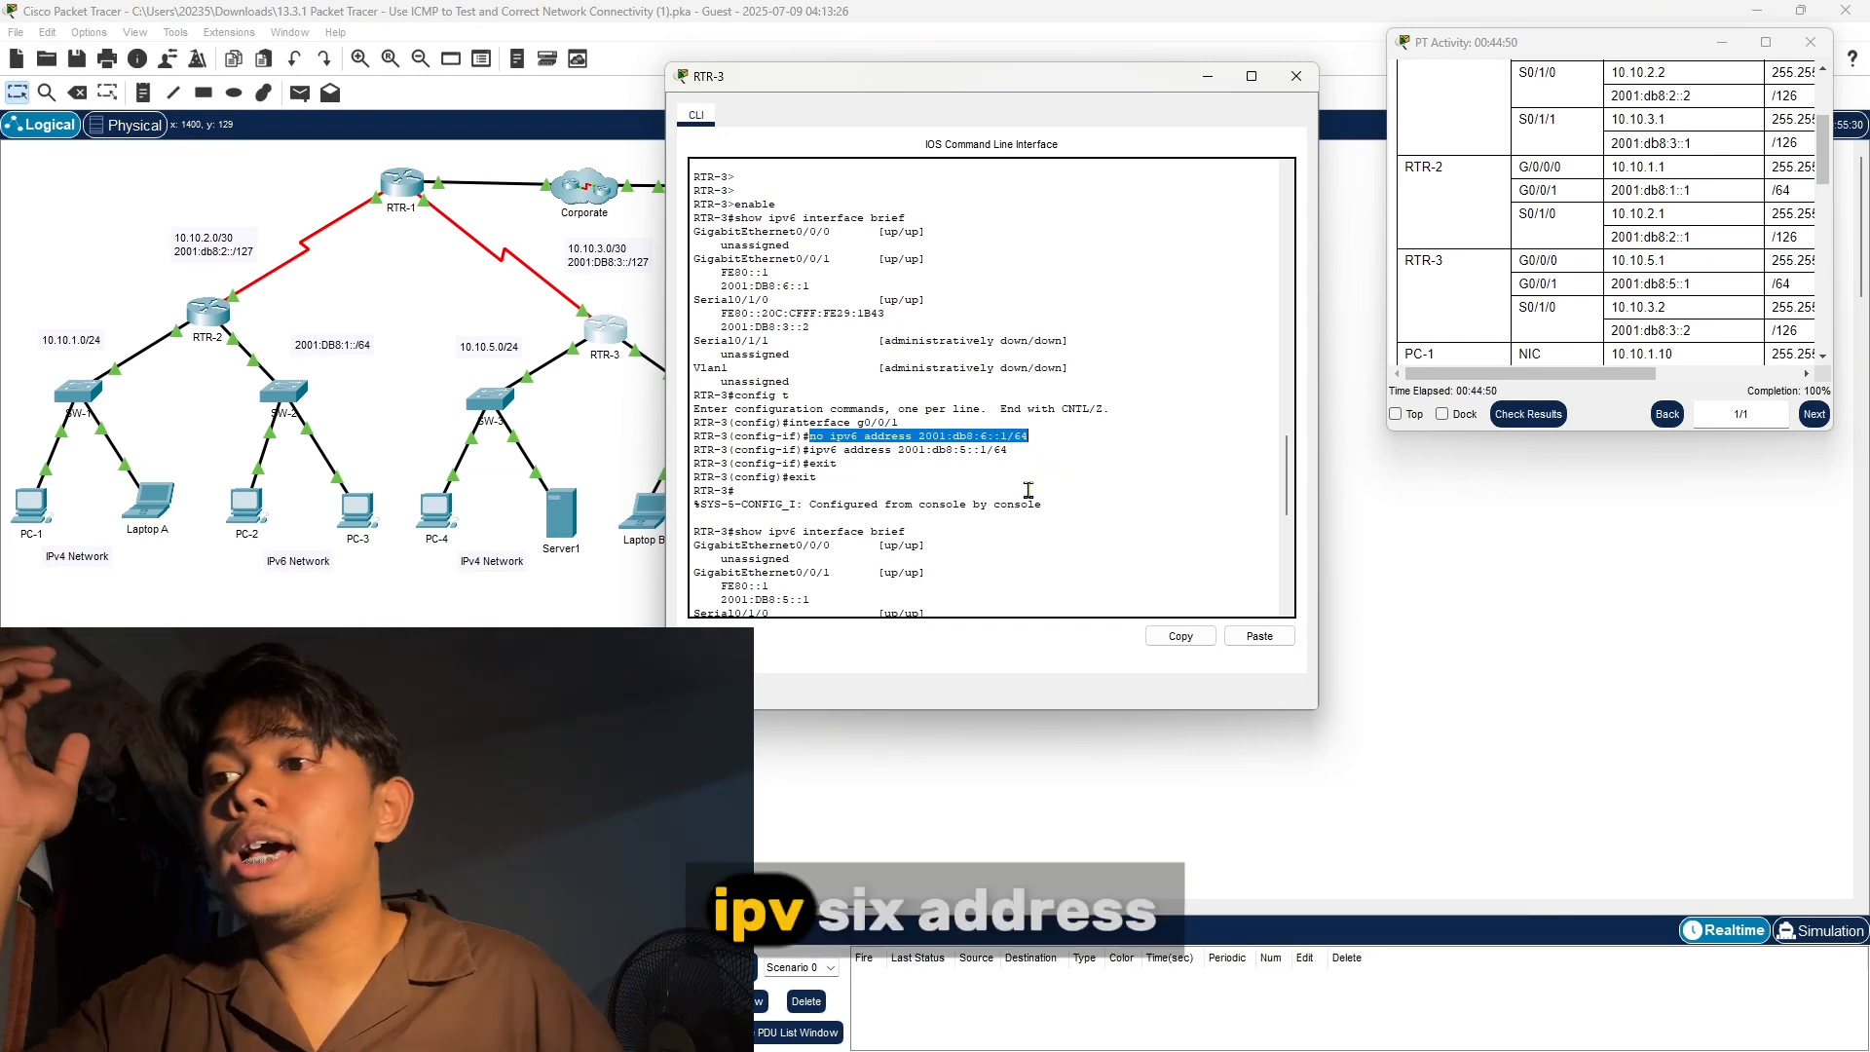
click(811, 453)
drag(811, 453, 1032, 452)
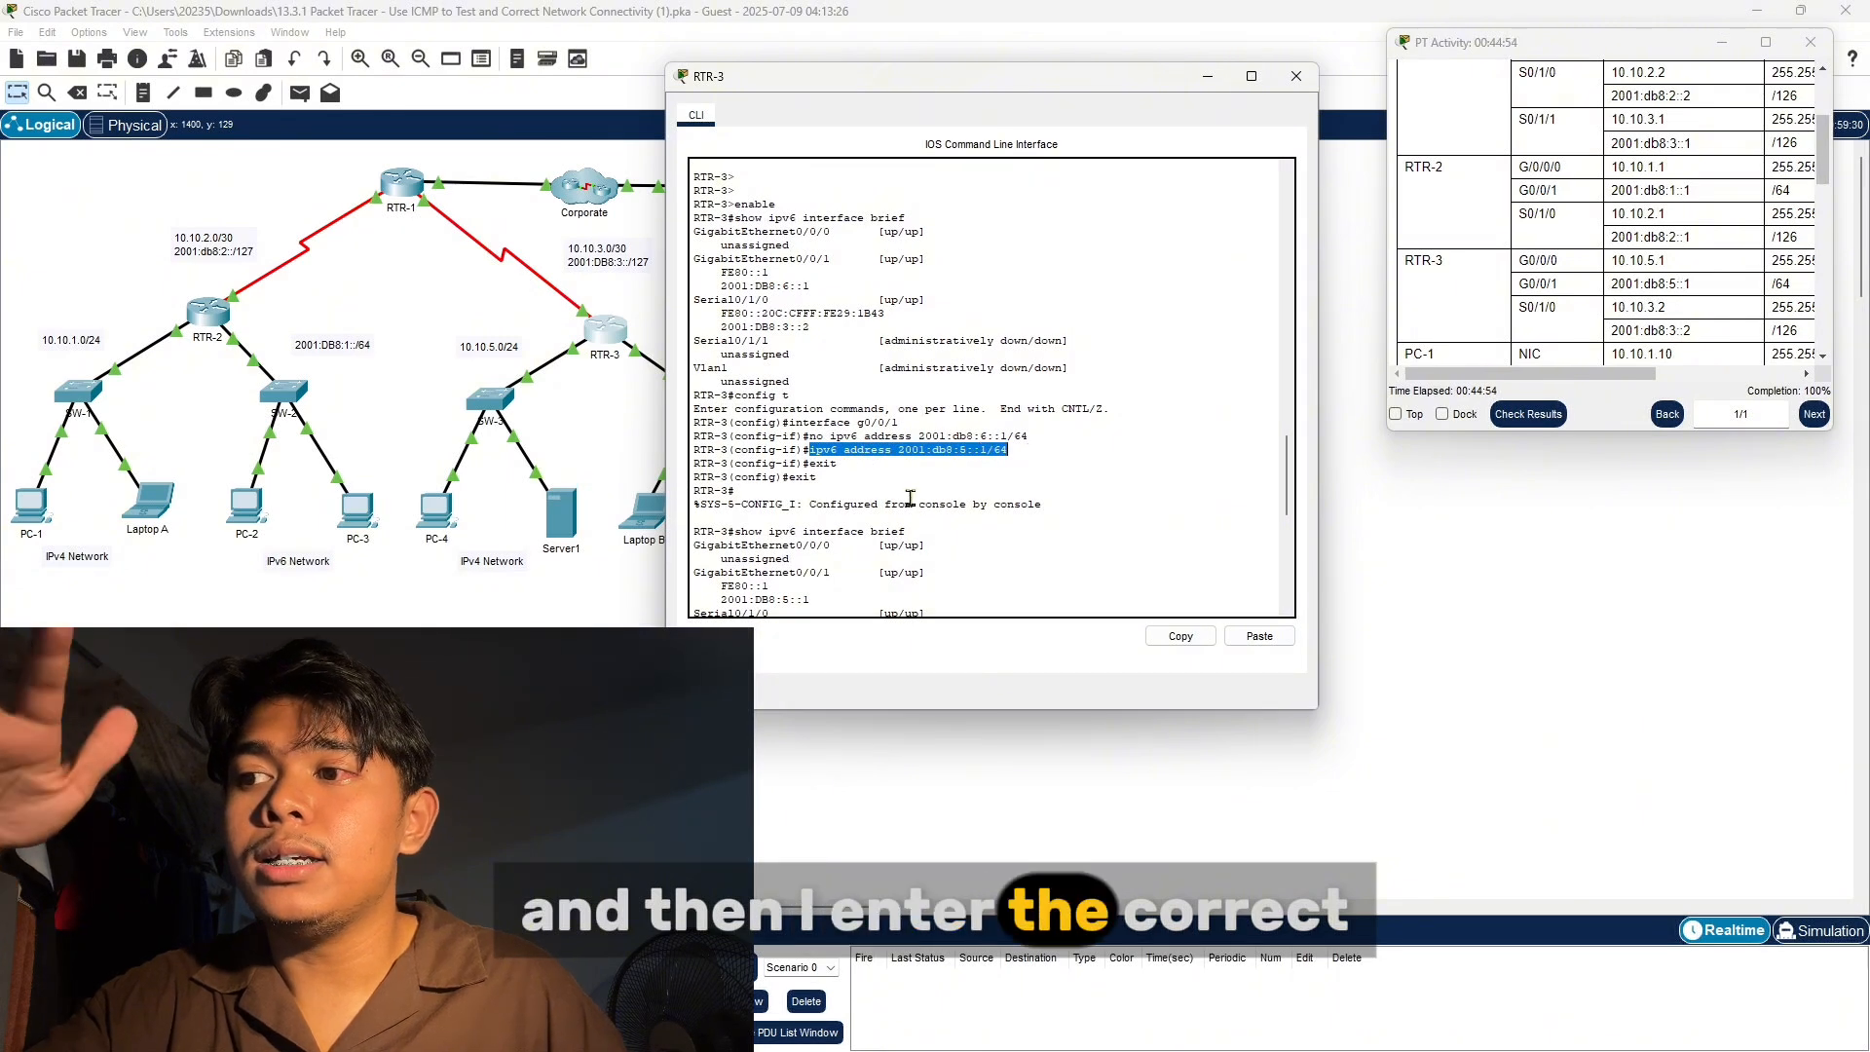
drag(1610, 191, 1696, 191)
click(1077, 472)
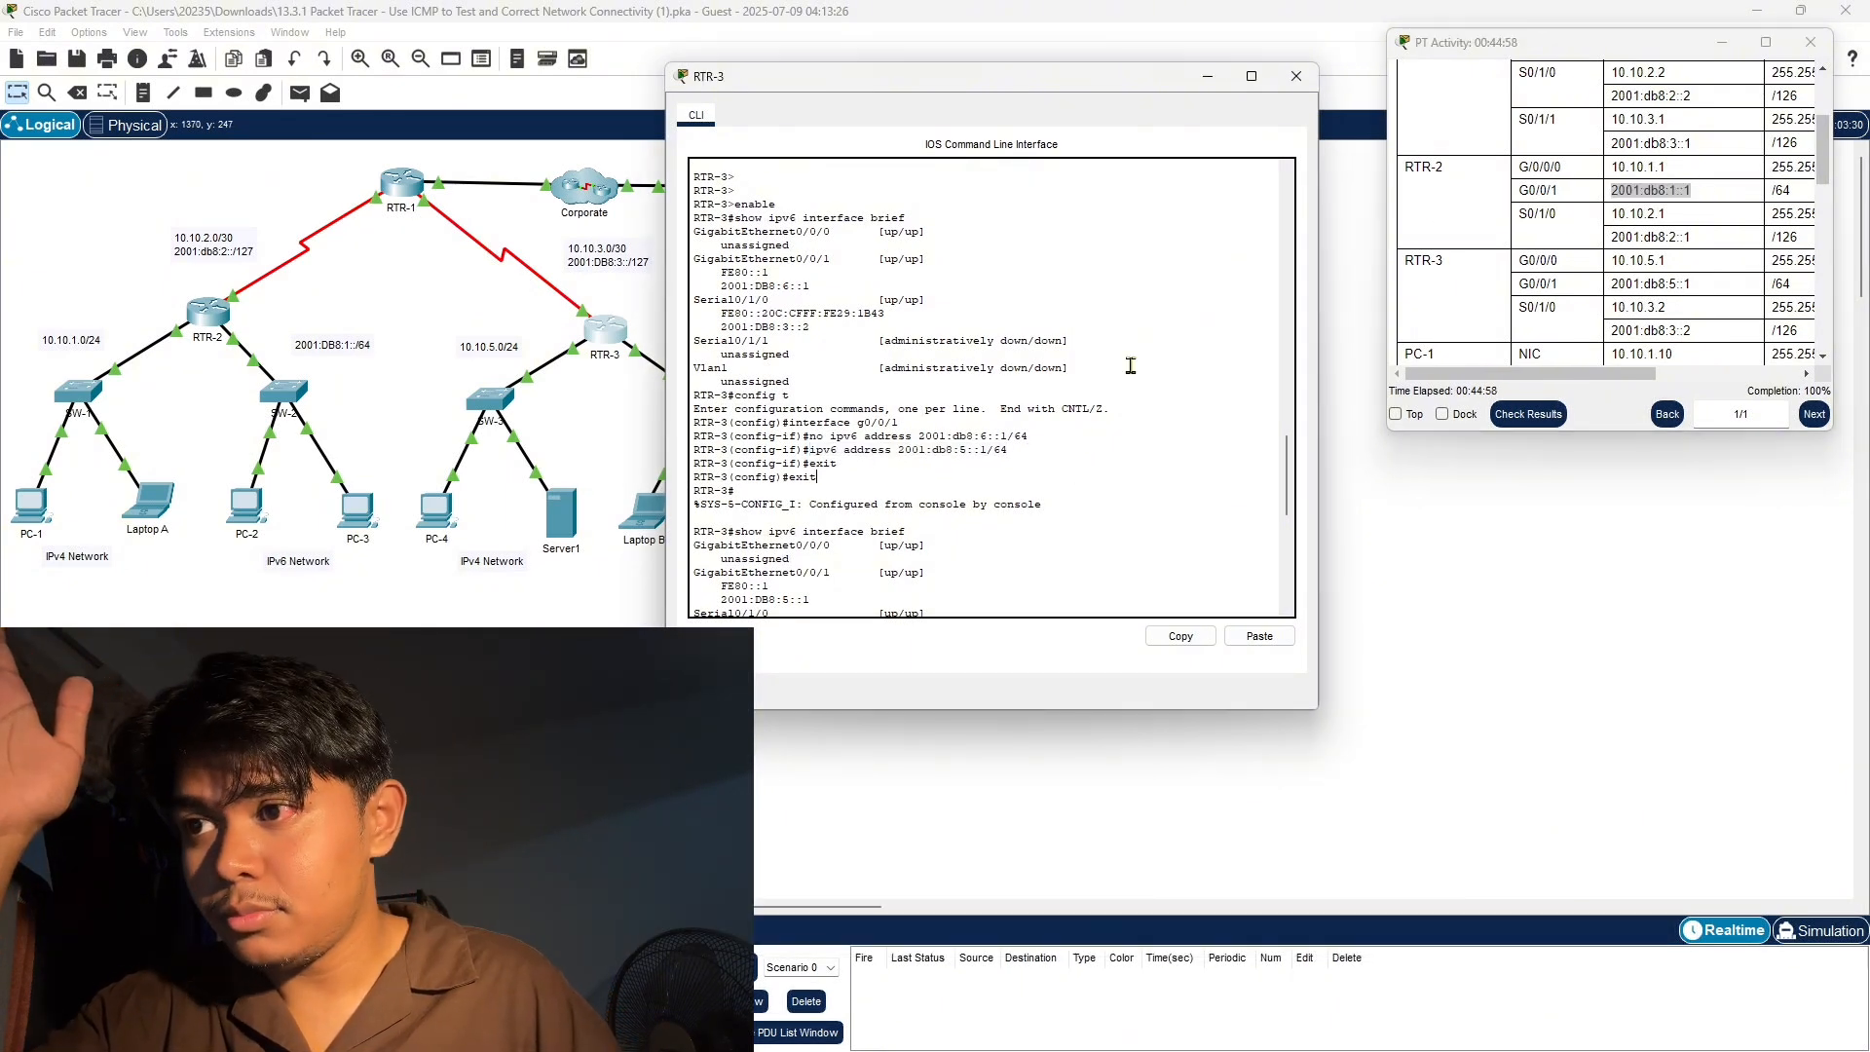
click(1208, 76)
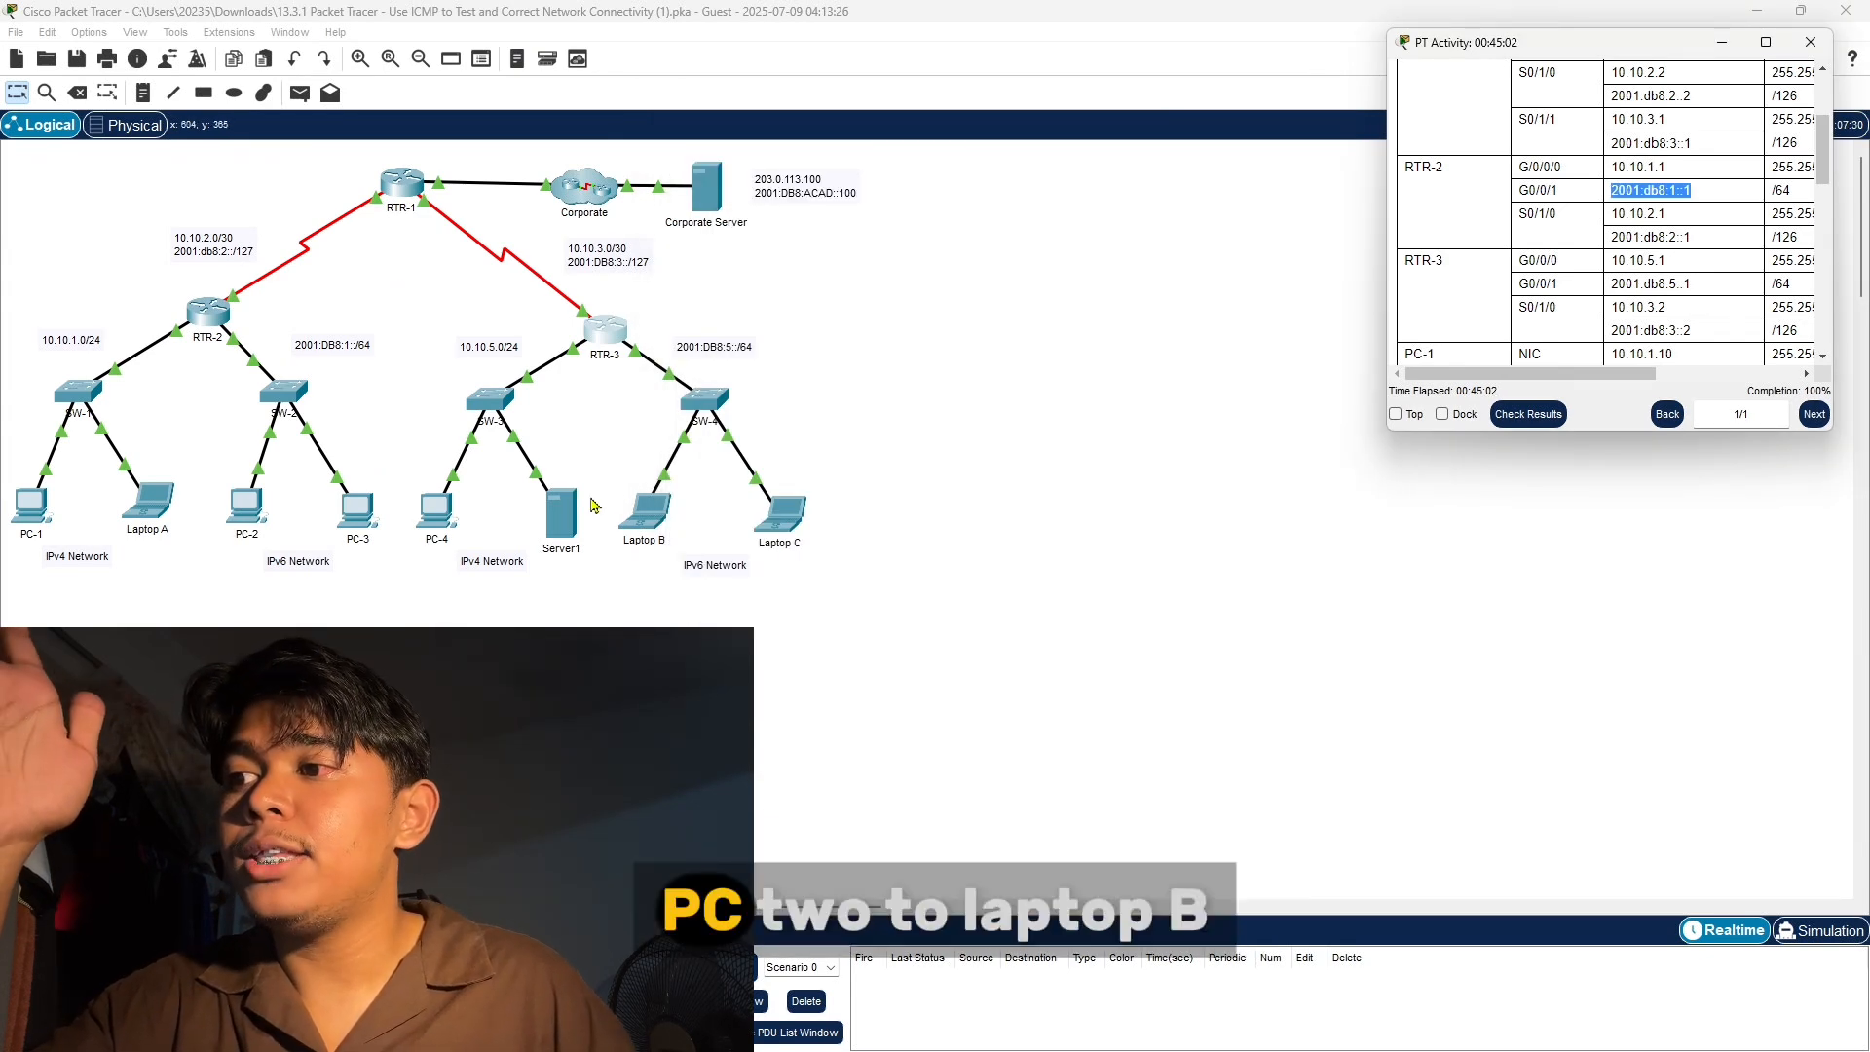
Ping Laptop B at 2001:db8:5::10 from PC-2's command prompt to test IPv6 connectivity
click(250, 516)
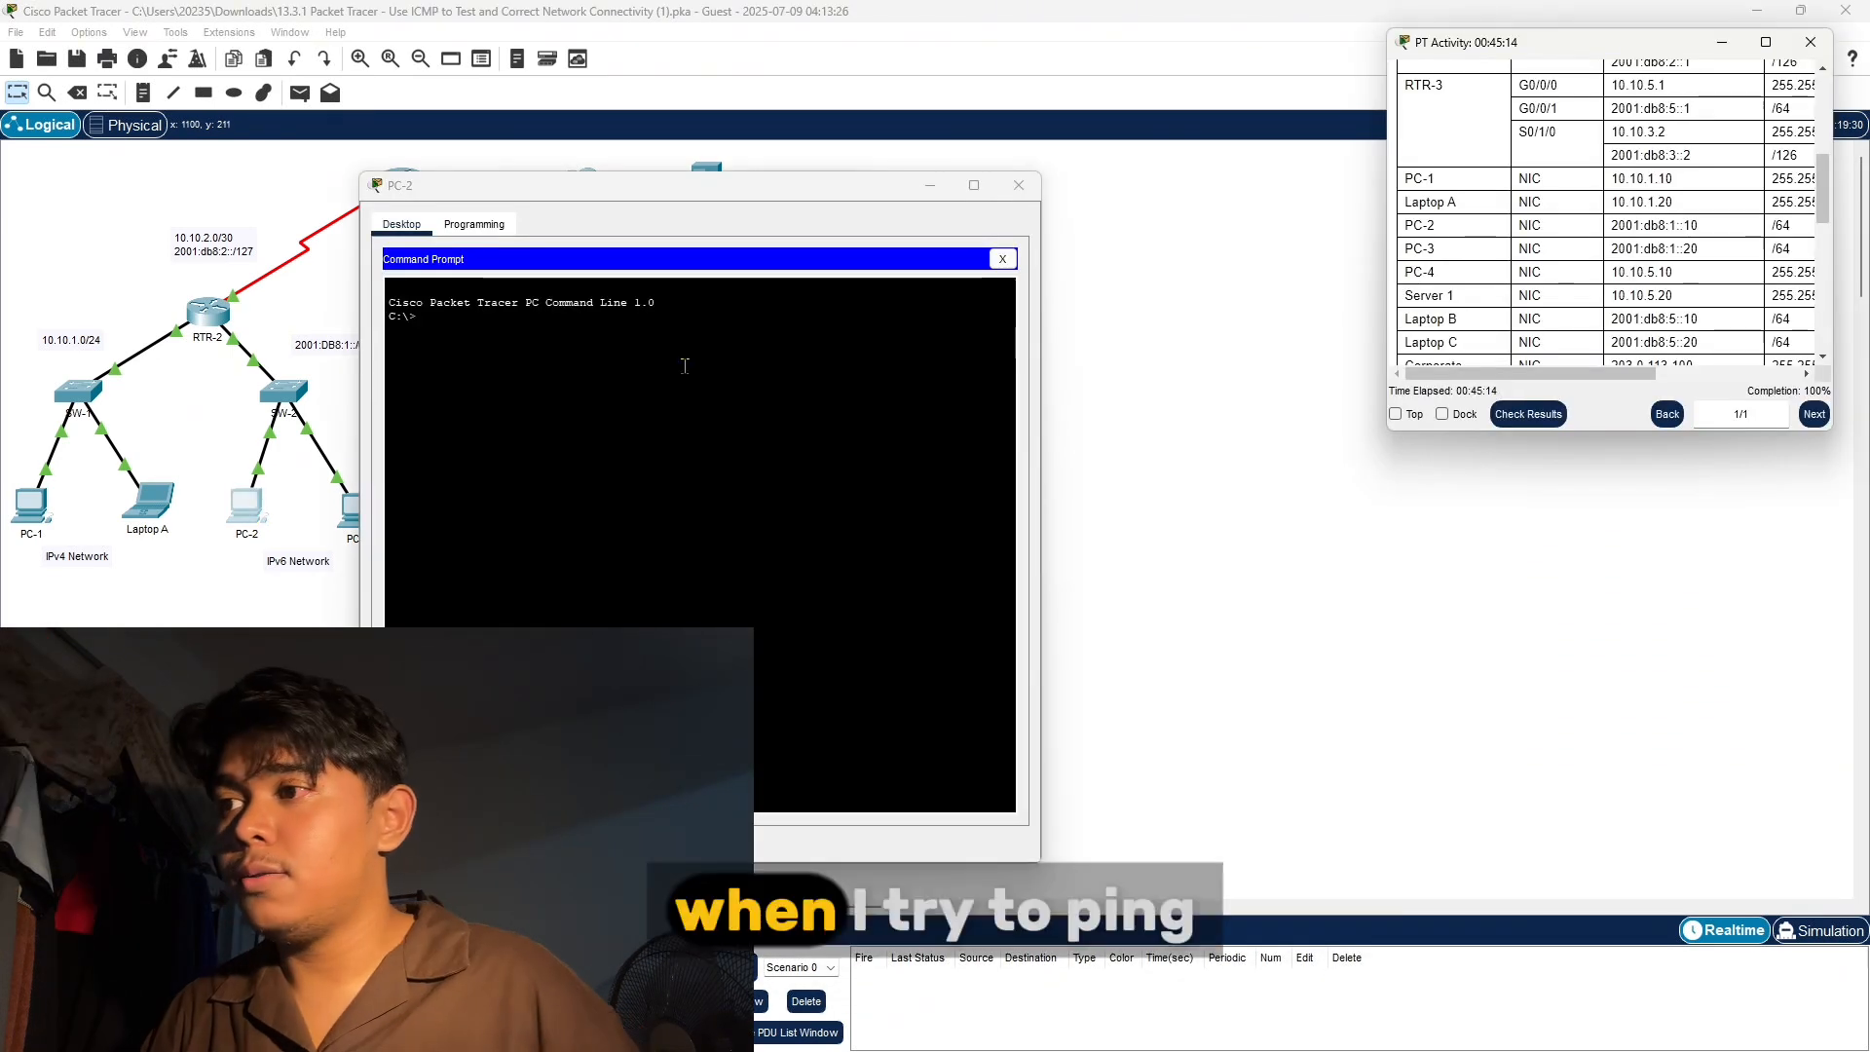
click(685, 366)
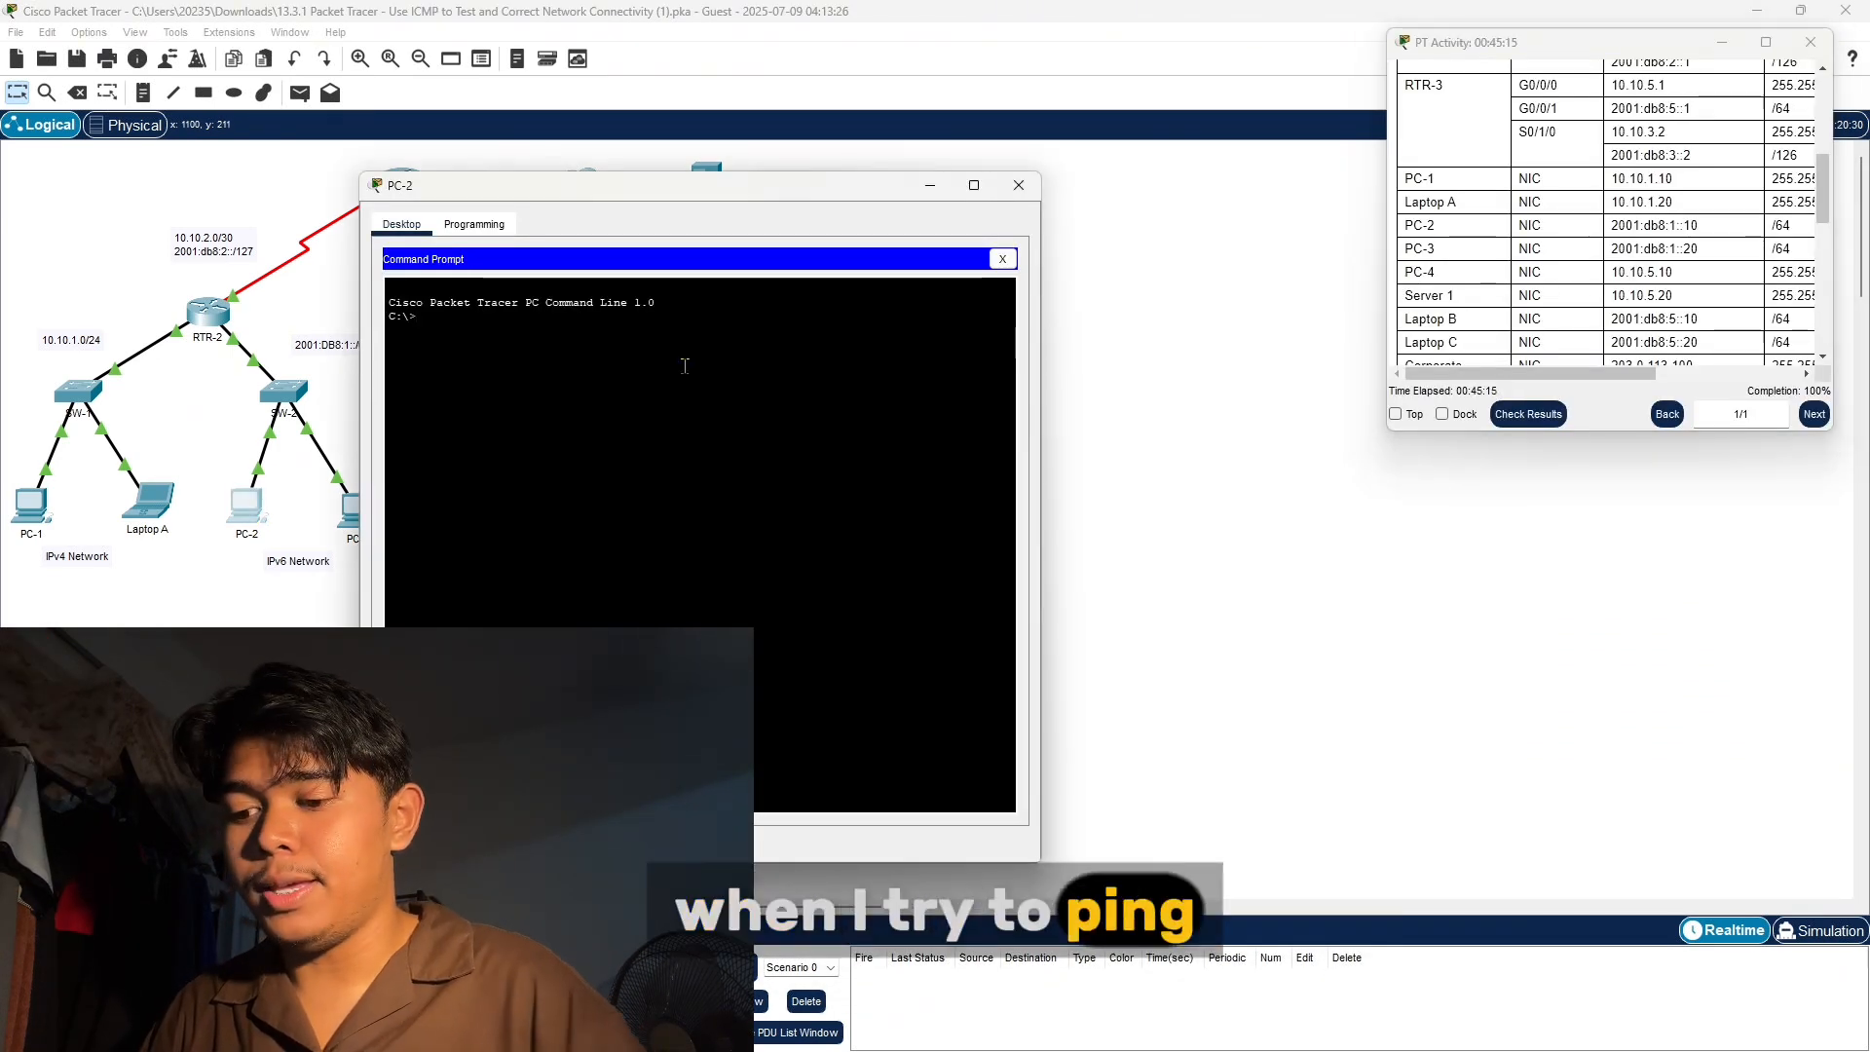
text(p)
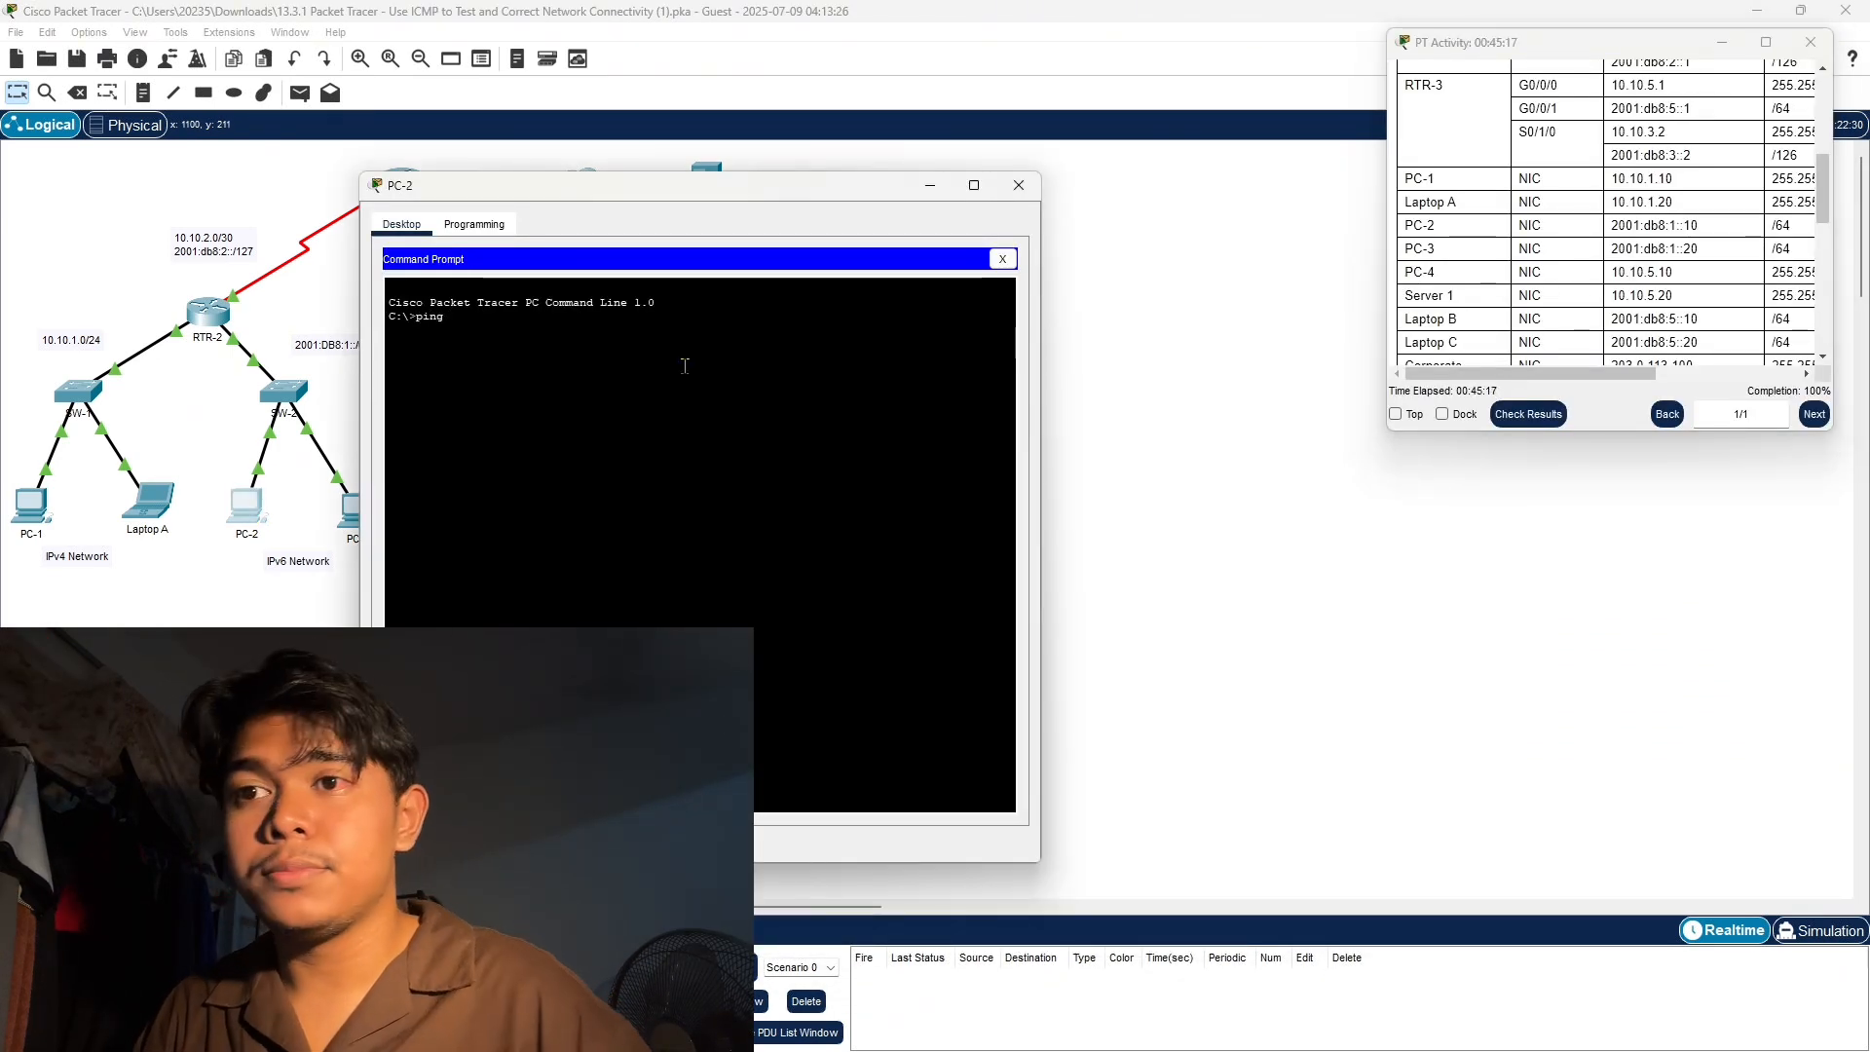
text(ing )
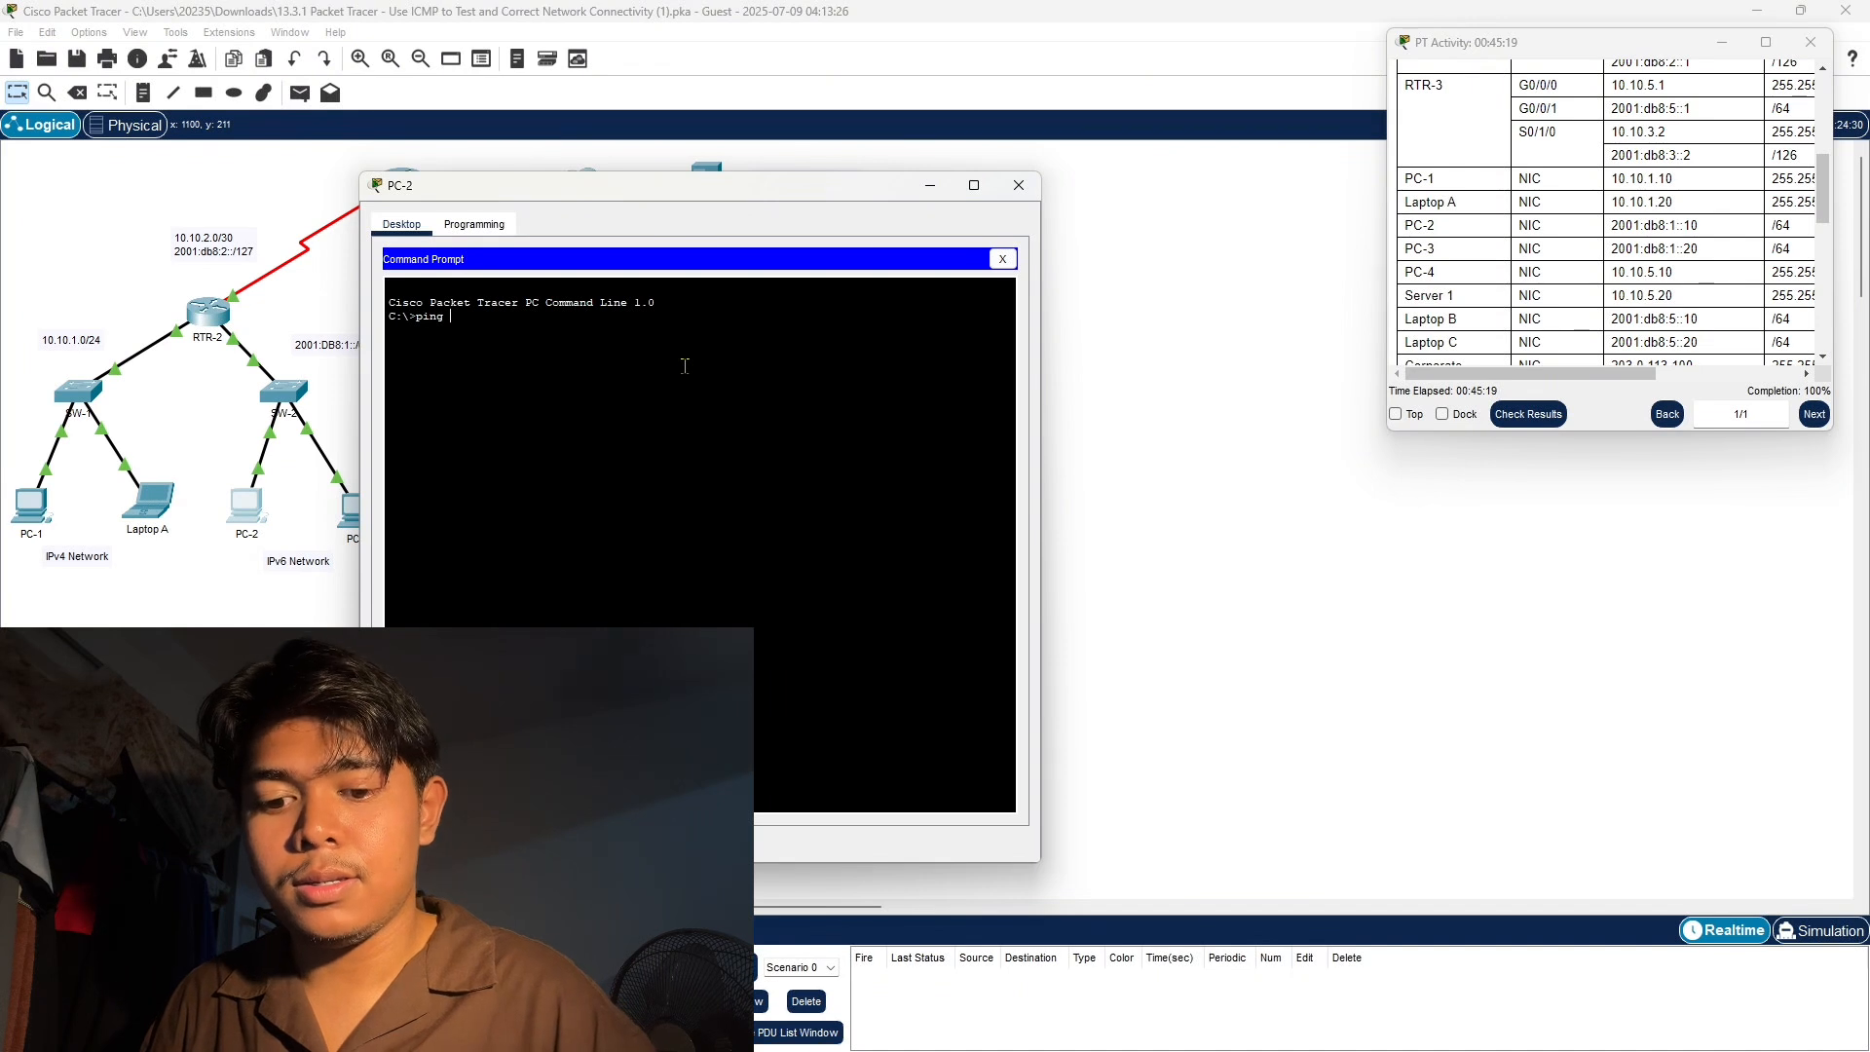
text(2001)
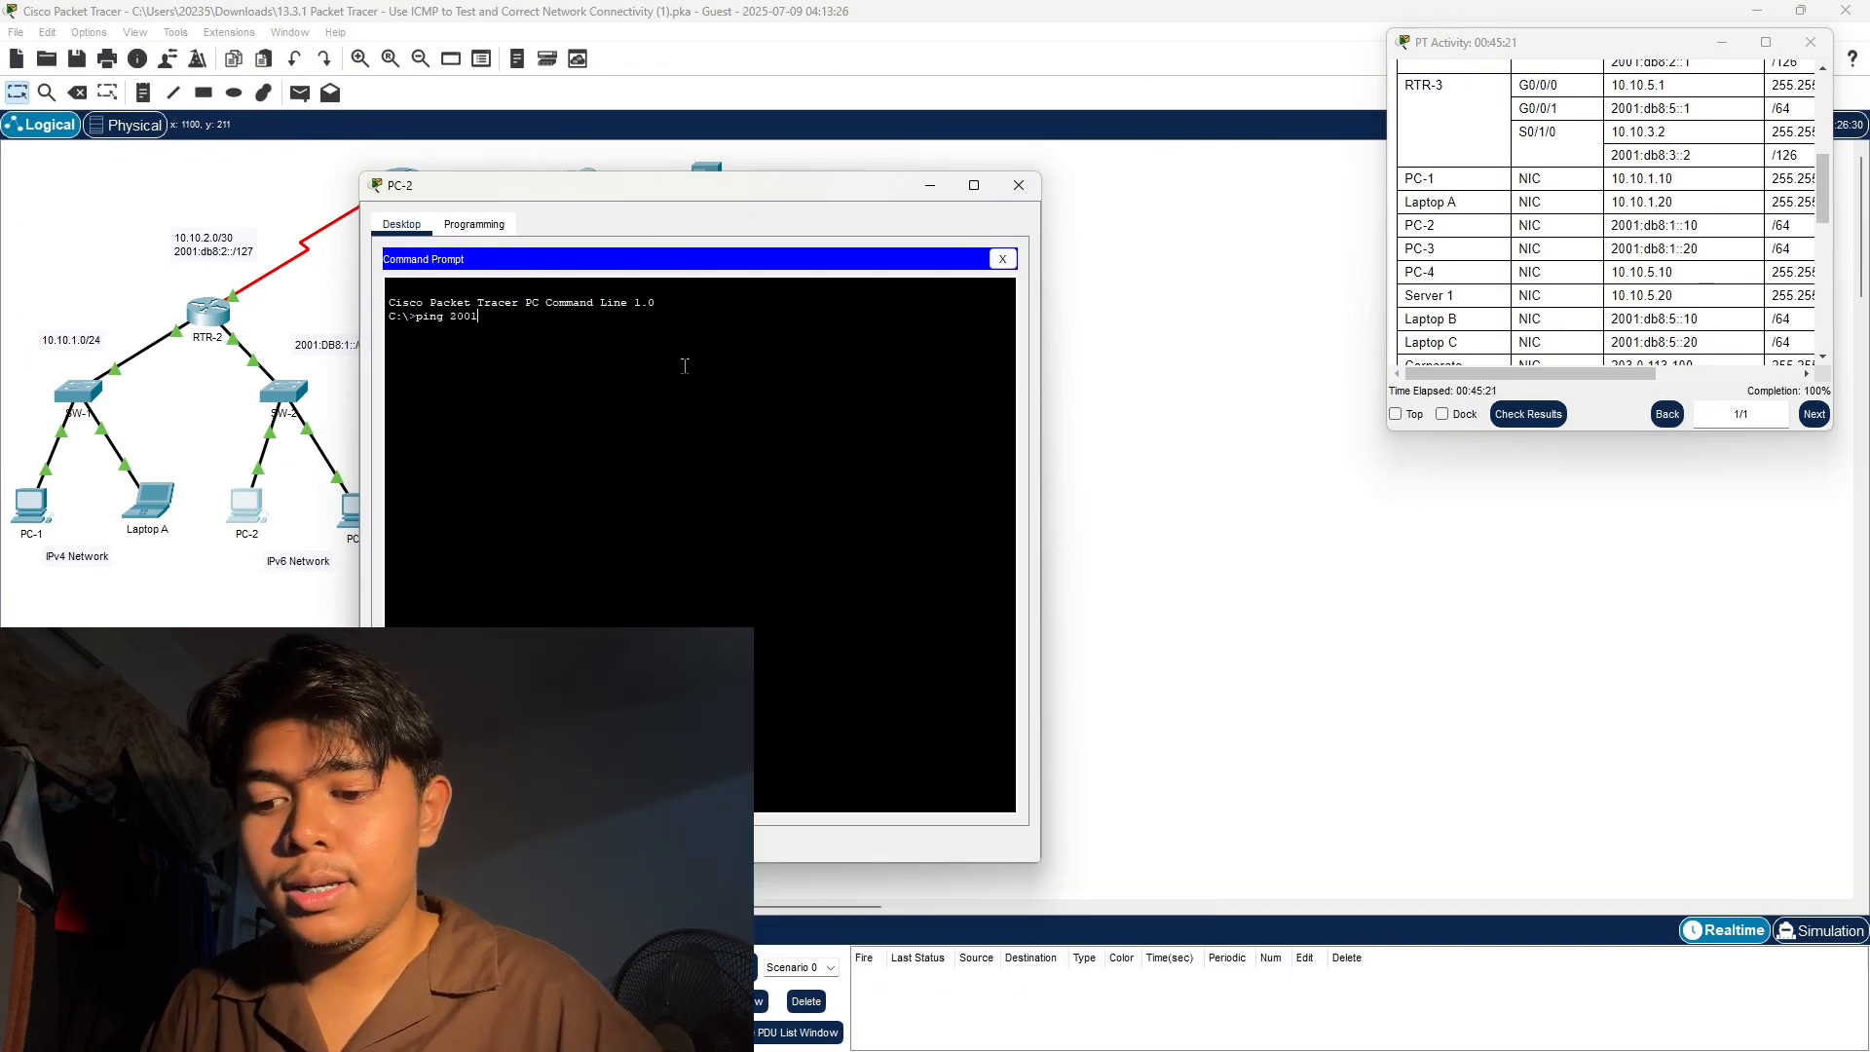
text(:db)
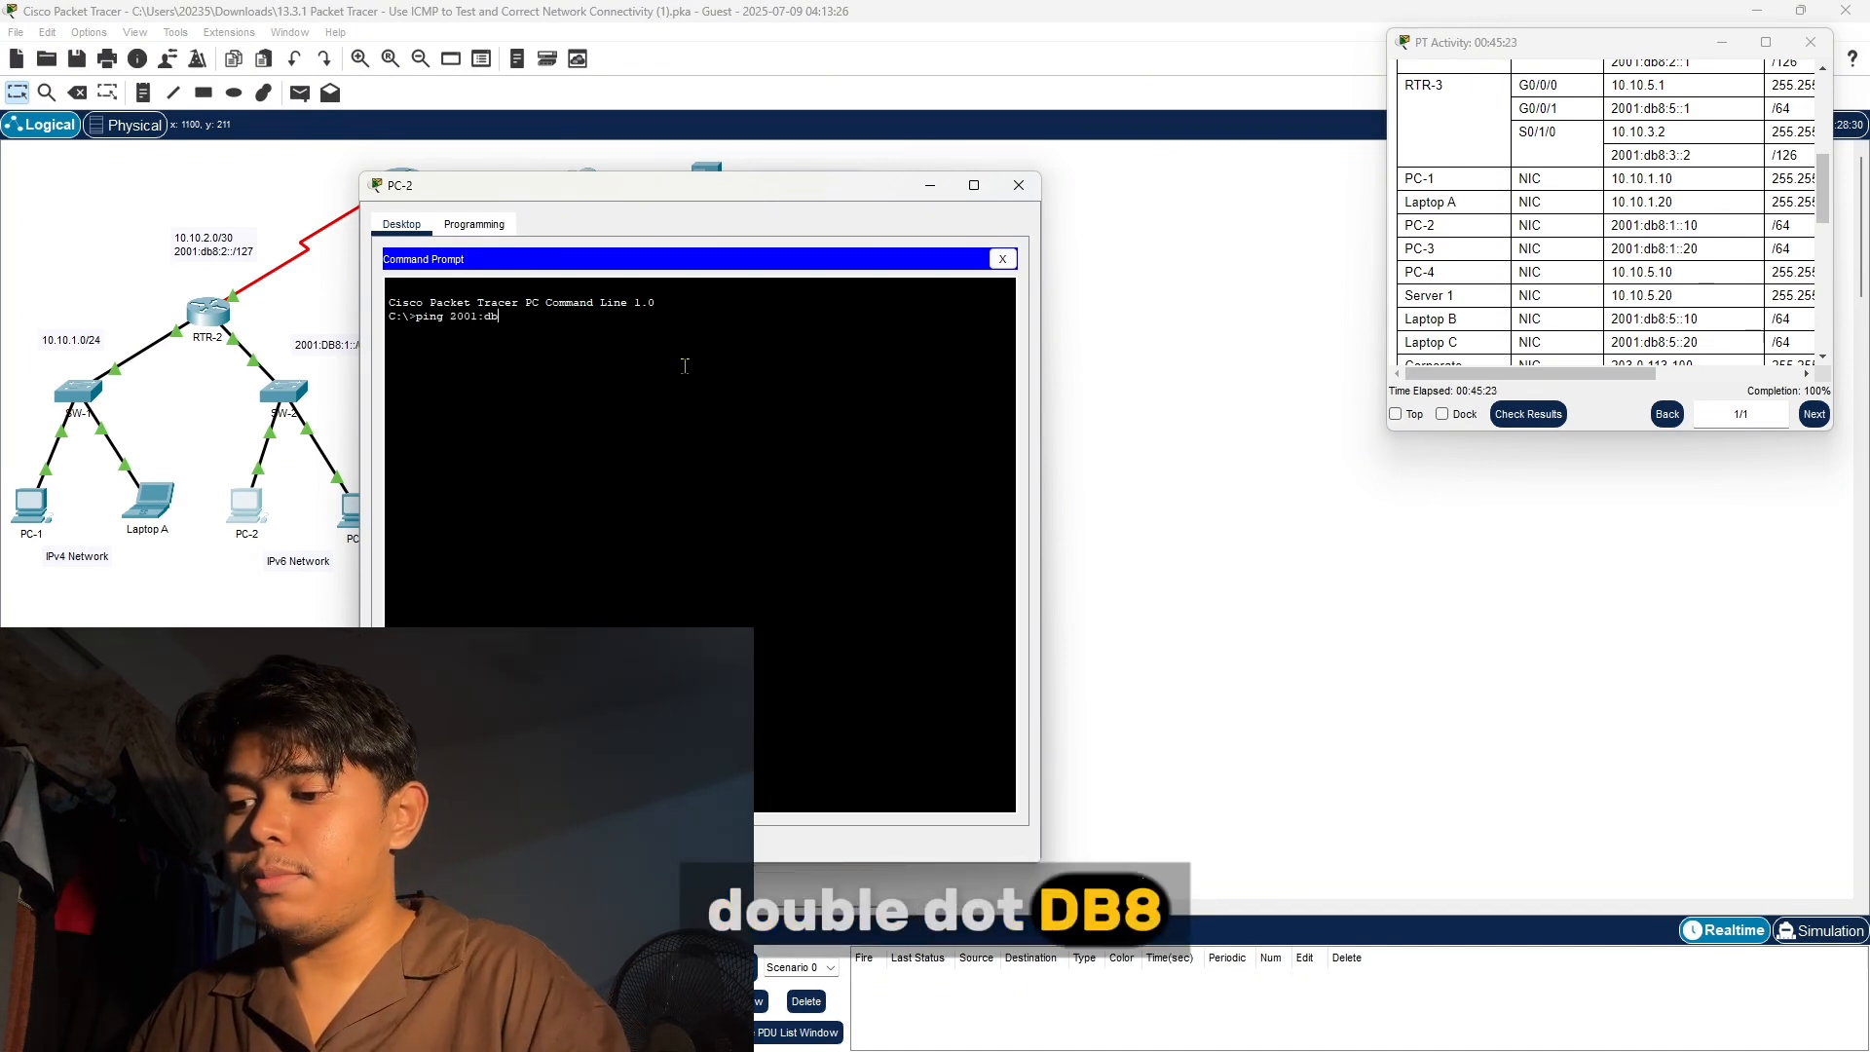
text(8)
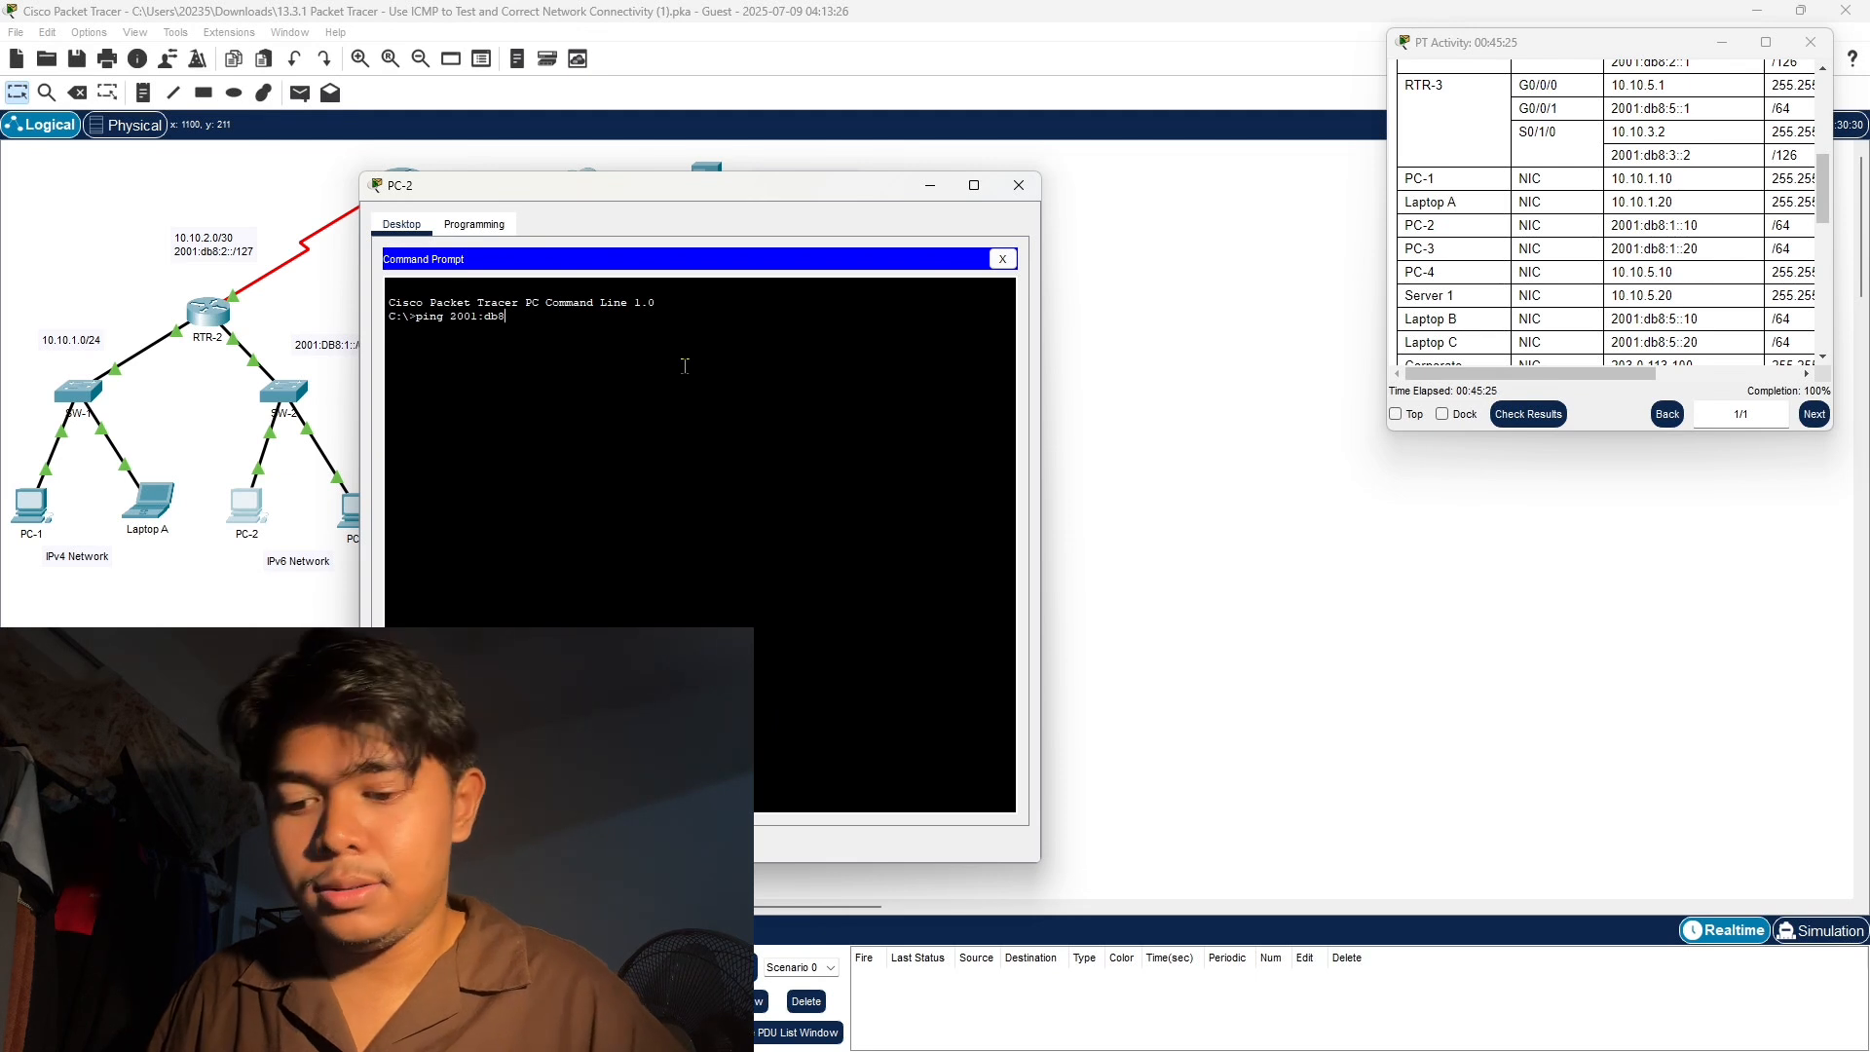
text(:5)
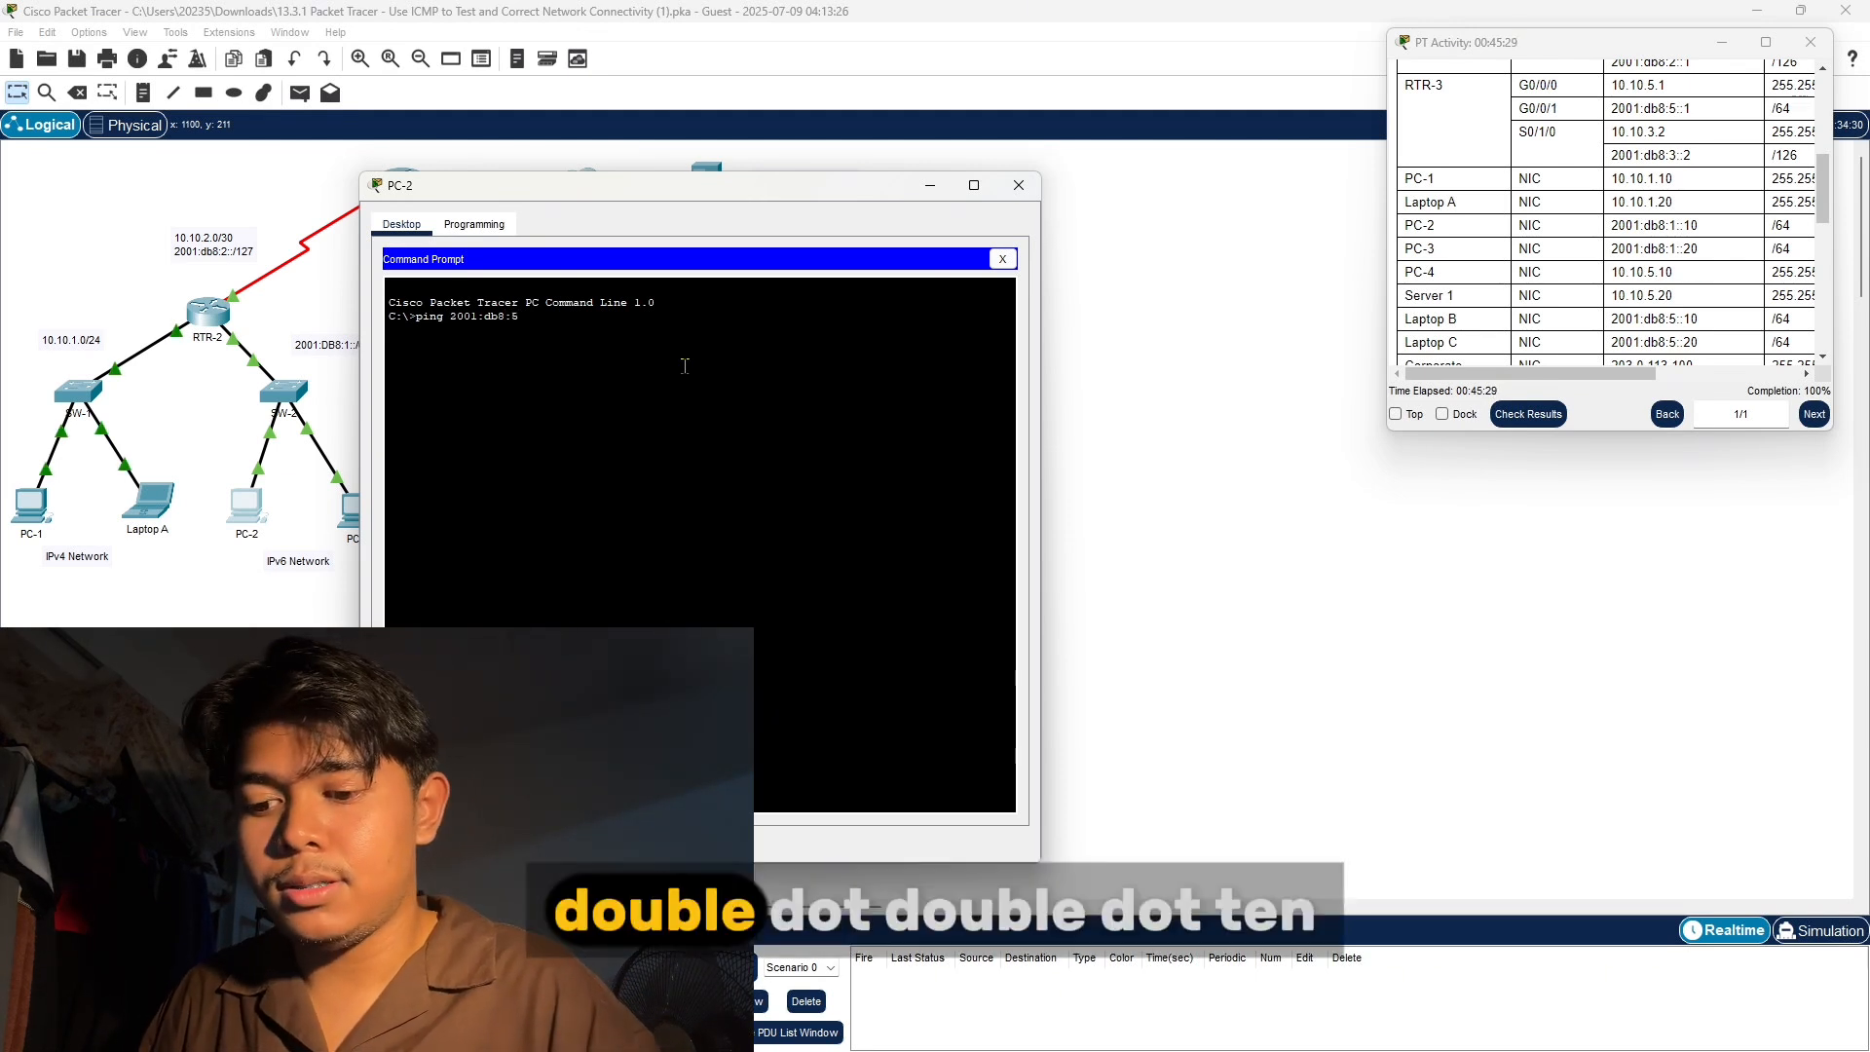
text(::10)
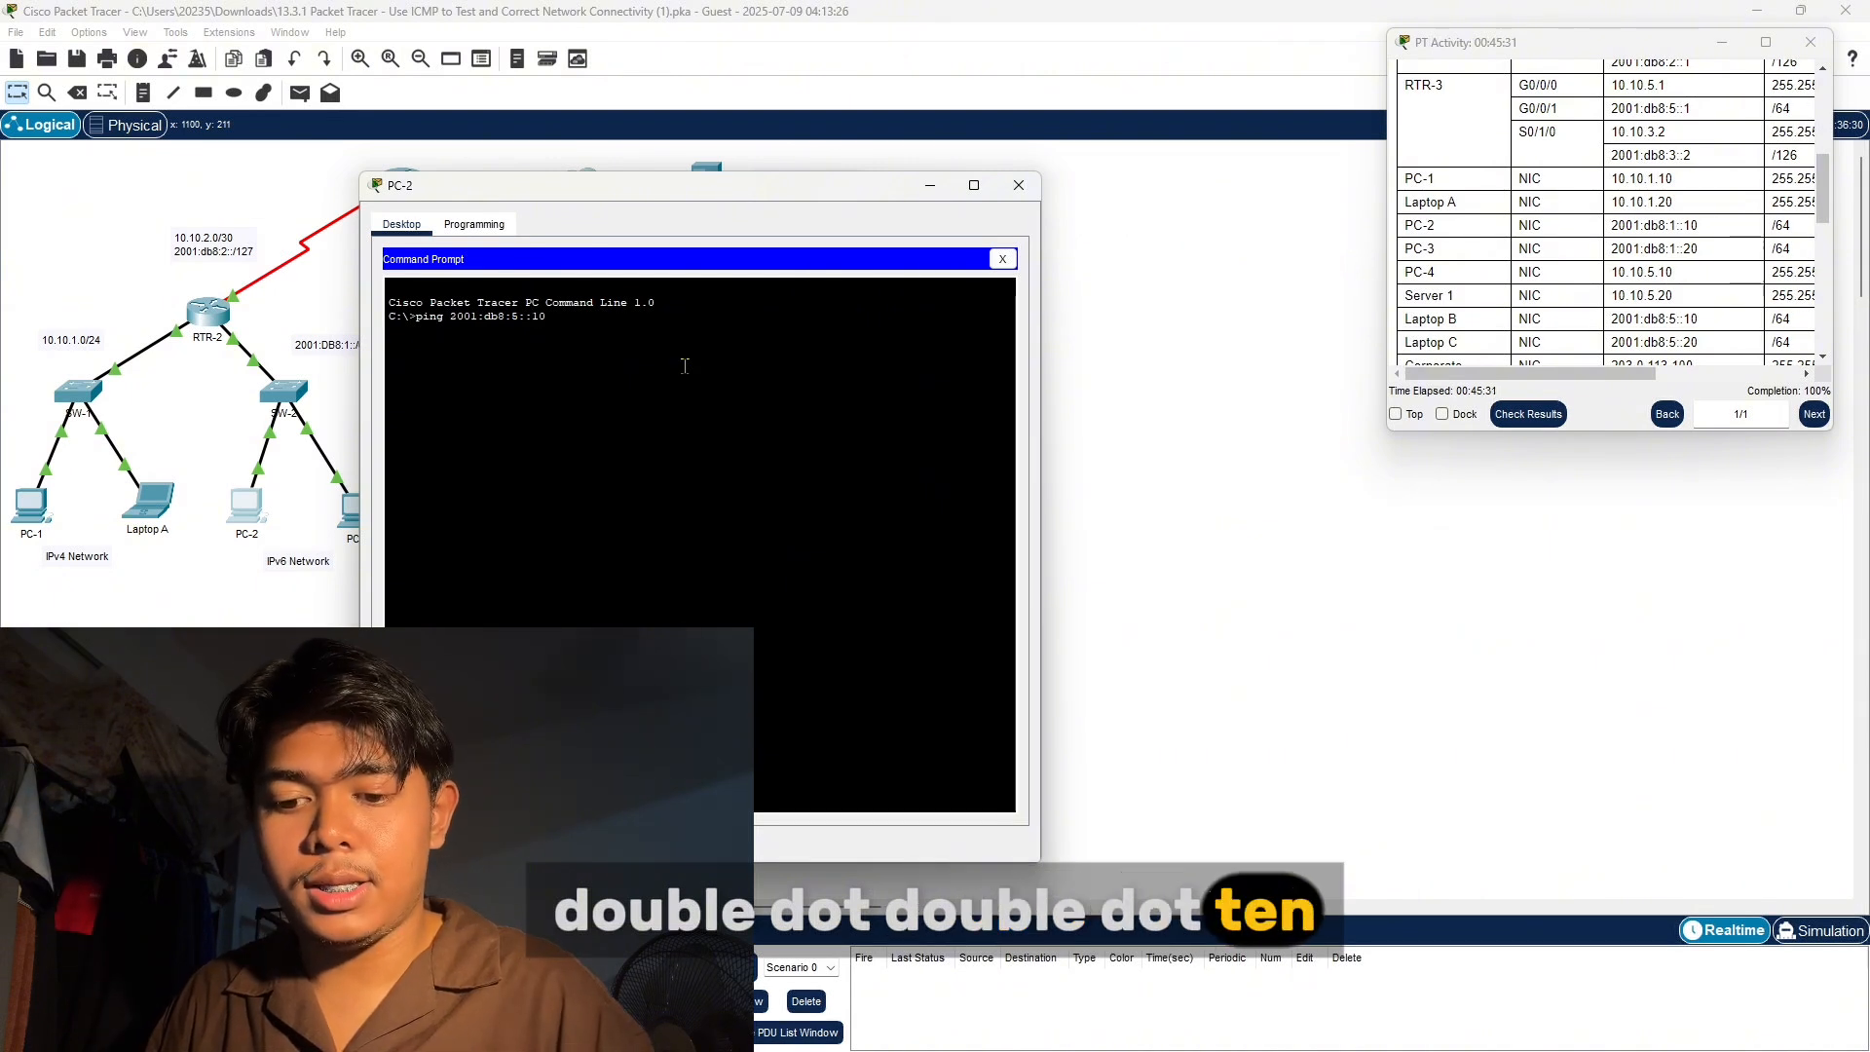
key(Return)
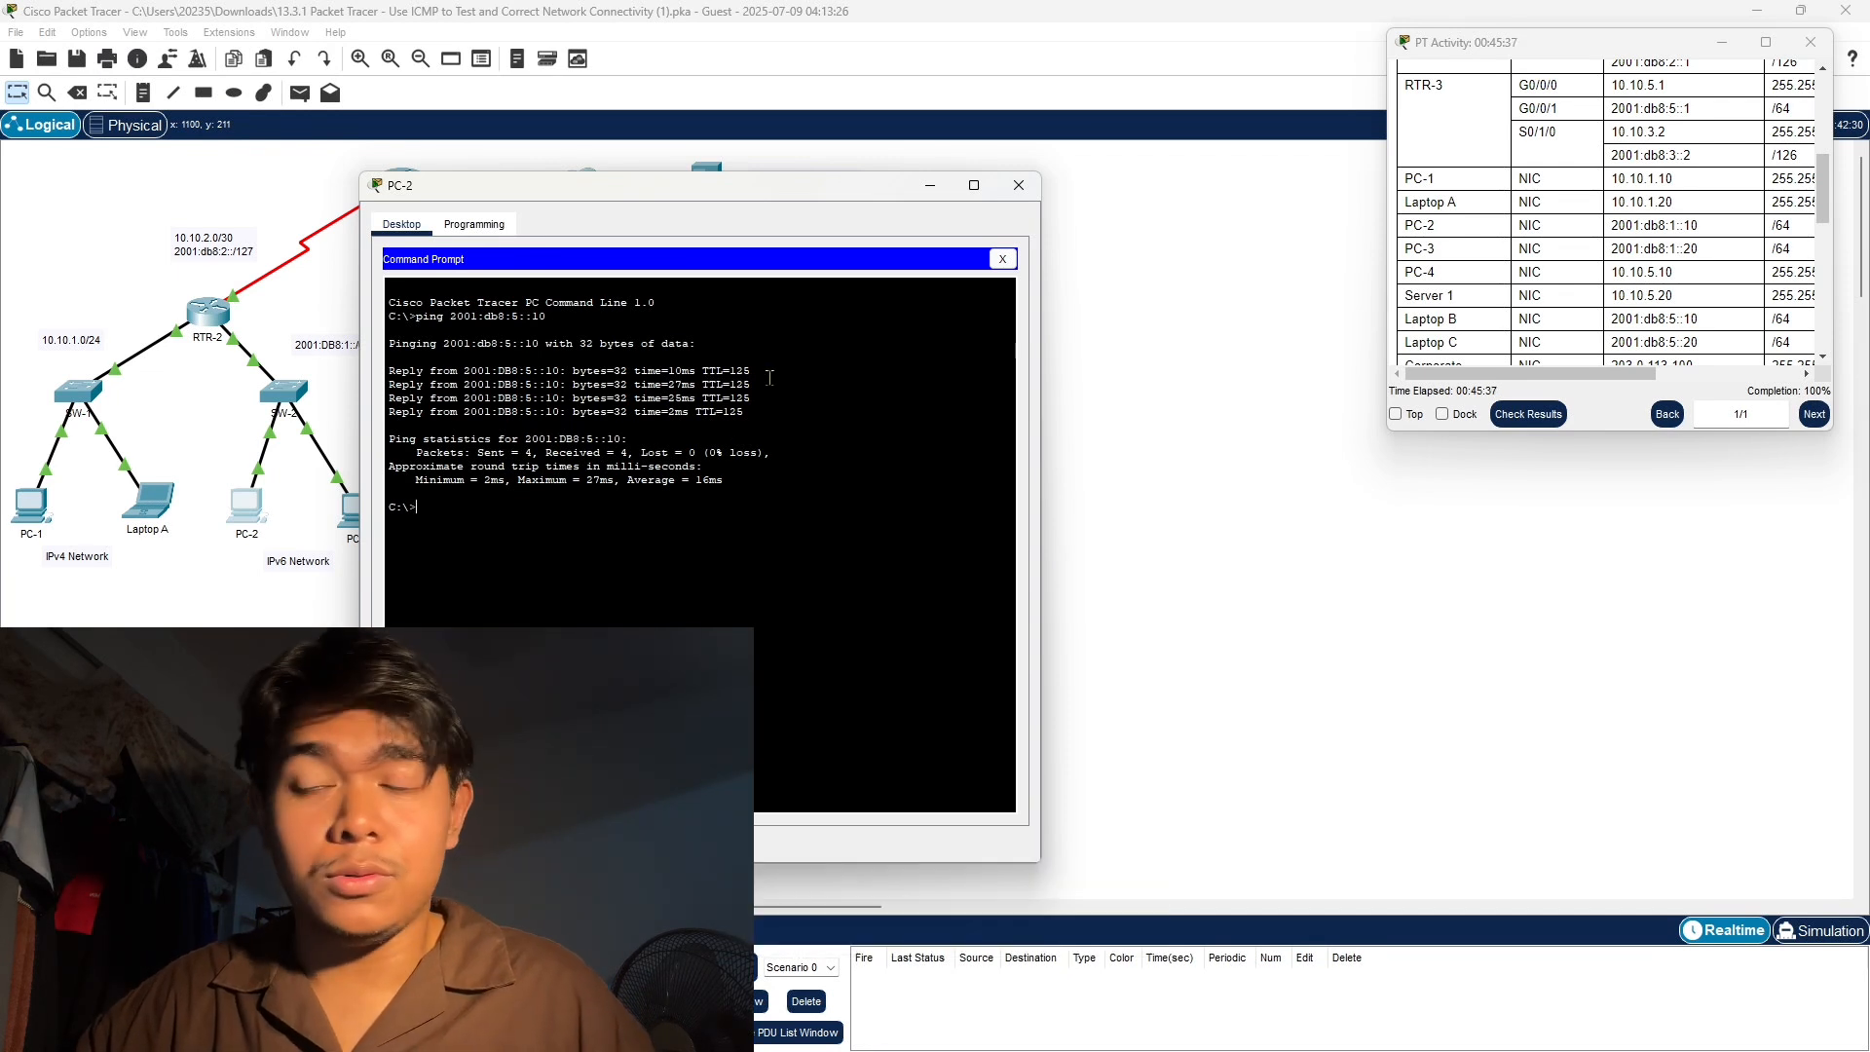
Move the PC-2 window aside to uncover the network topology while keeping the ping output open
drag(671, 192, 971, 196)
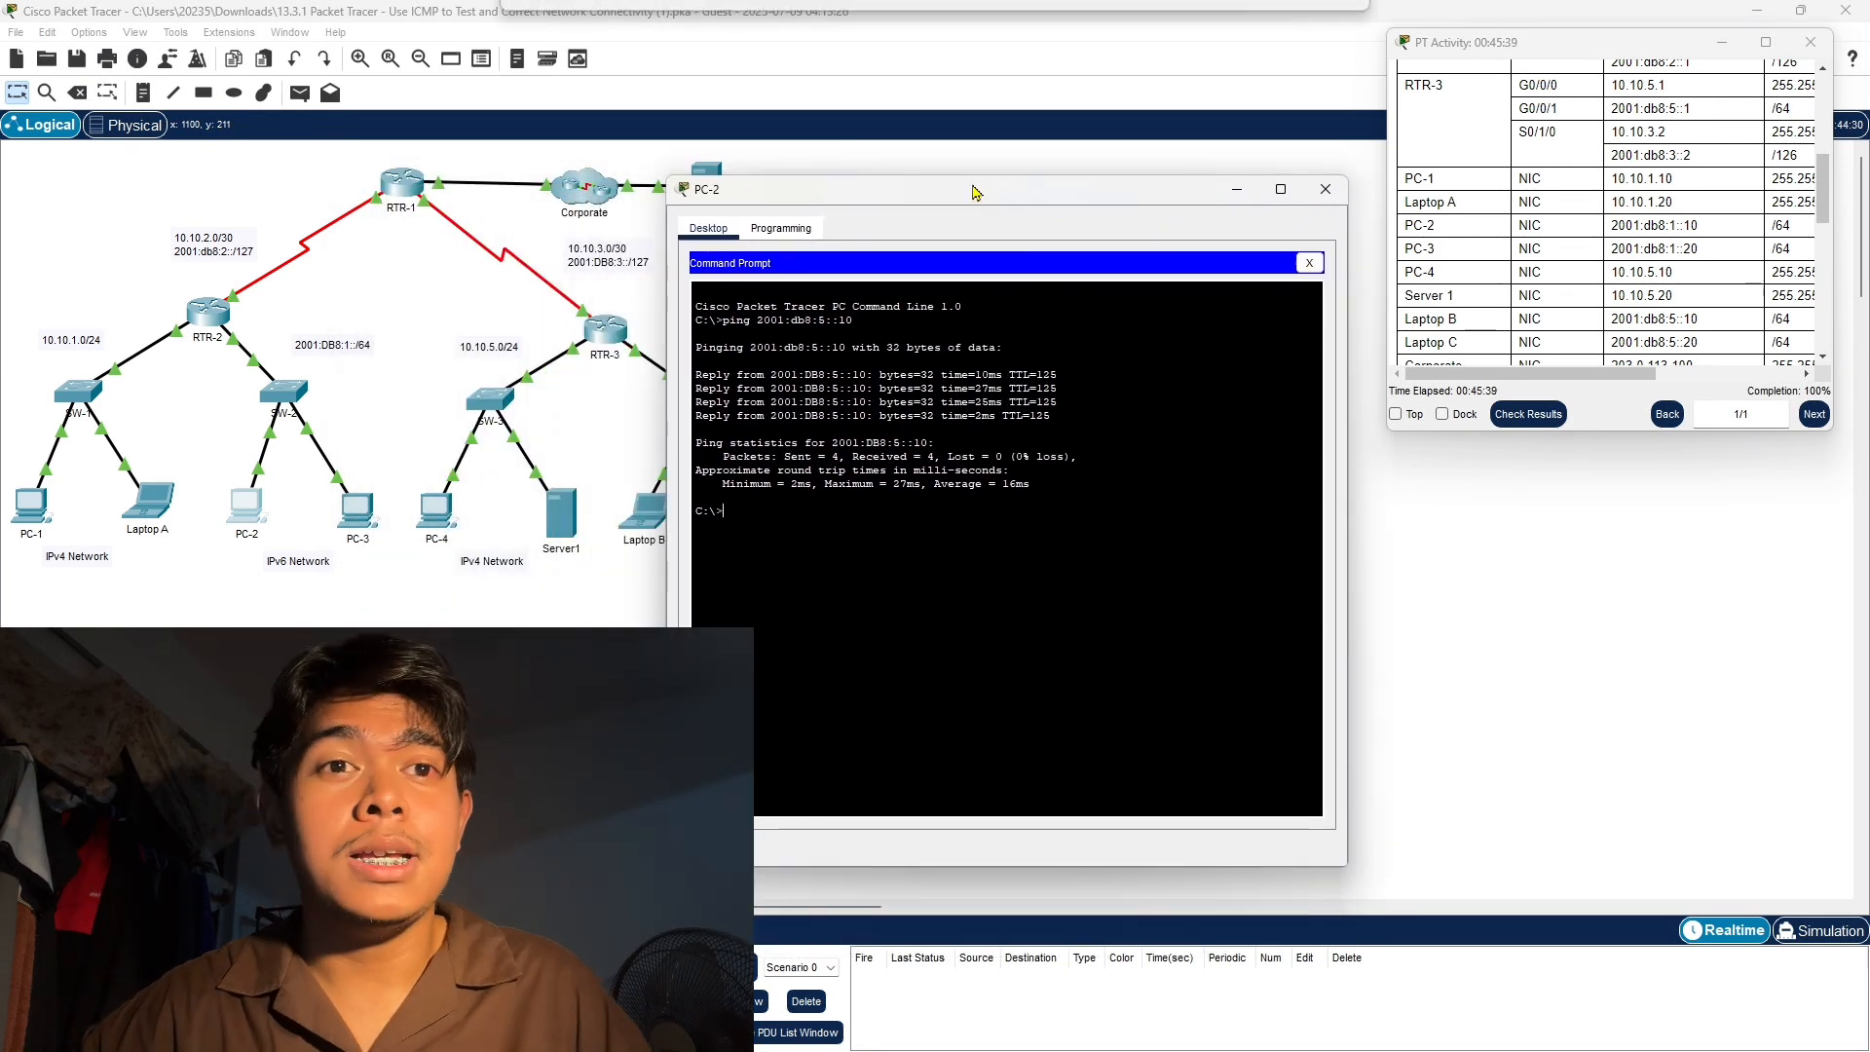
drag(973, 206, 1191, 193)
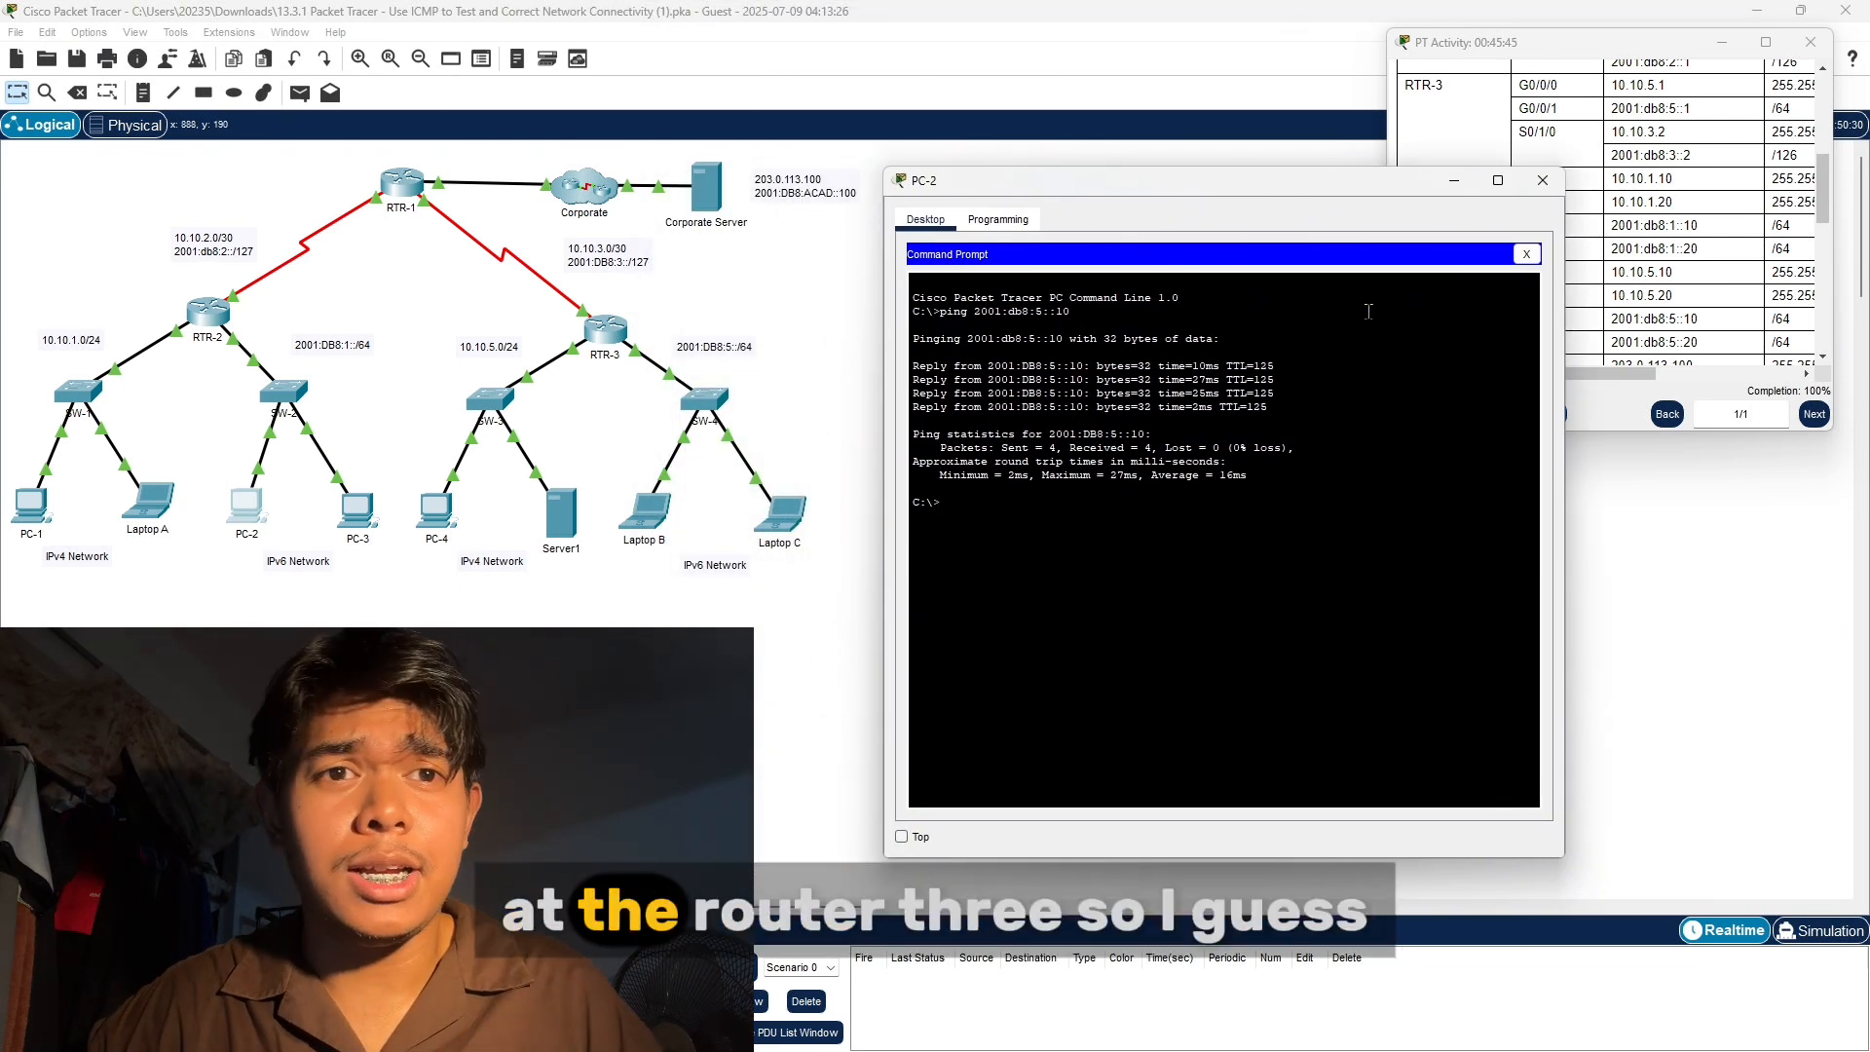
drag(1229, 193, 909, 166)
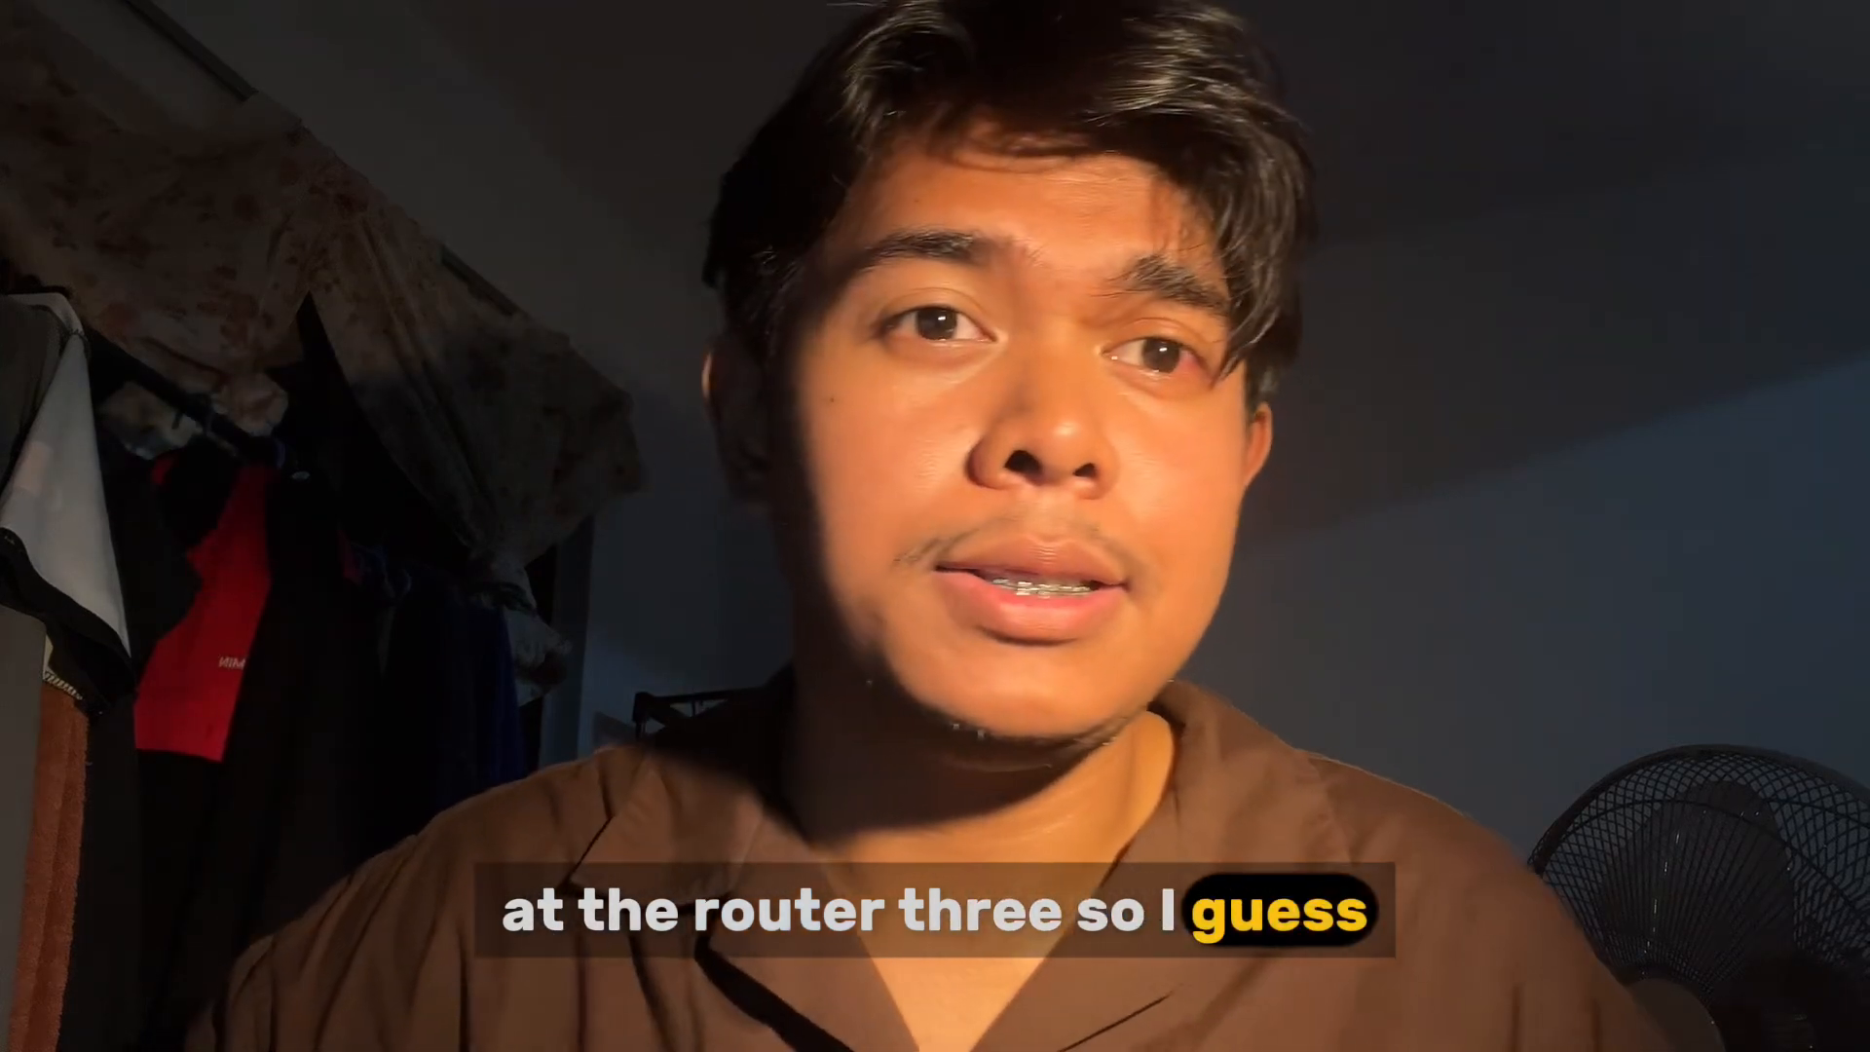